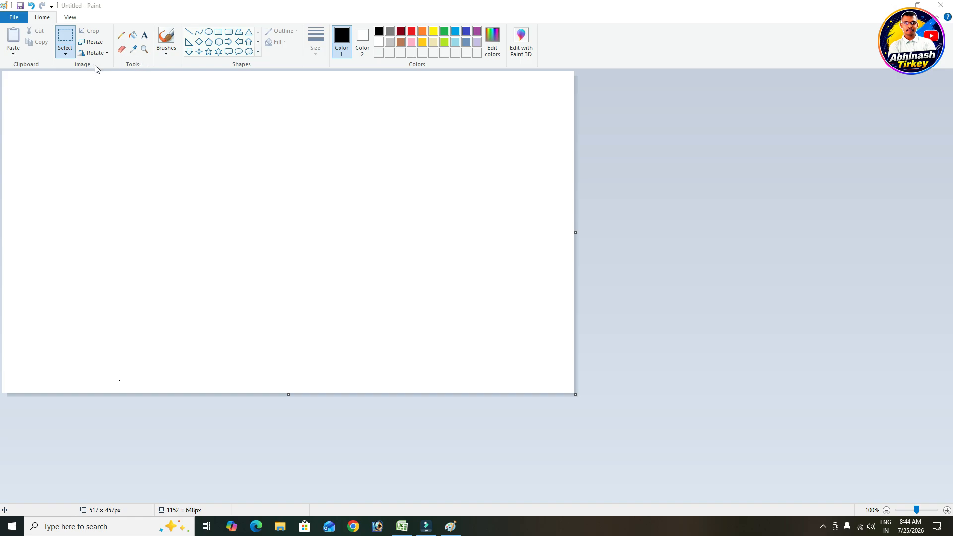
Draw a black-outlined circle, about 234 × 223 px, in the canvas's upper left with the Oval tool
left_click(64, 53)
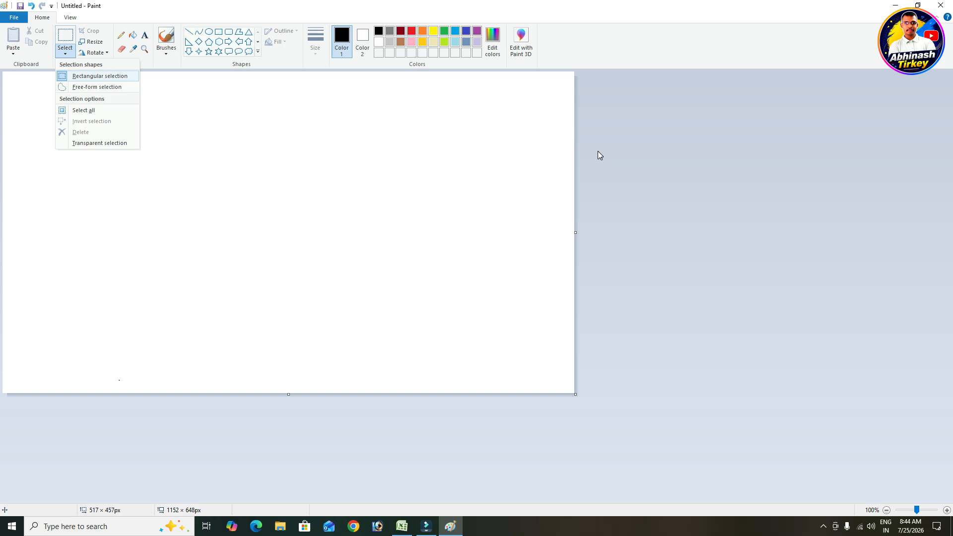
left_click(689, 150)
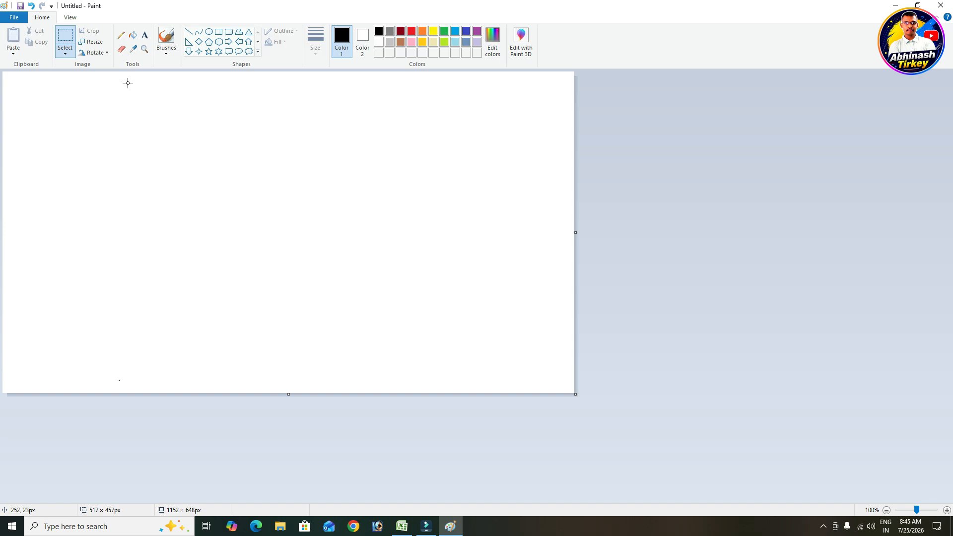
left_click(209, 31)
left_click_drag(127, 131, 244, 242)
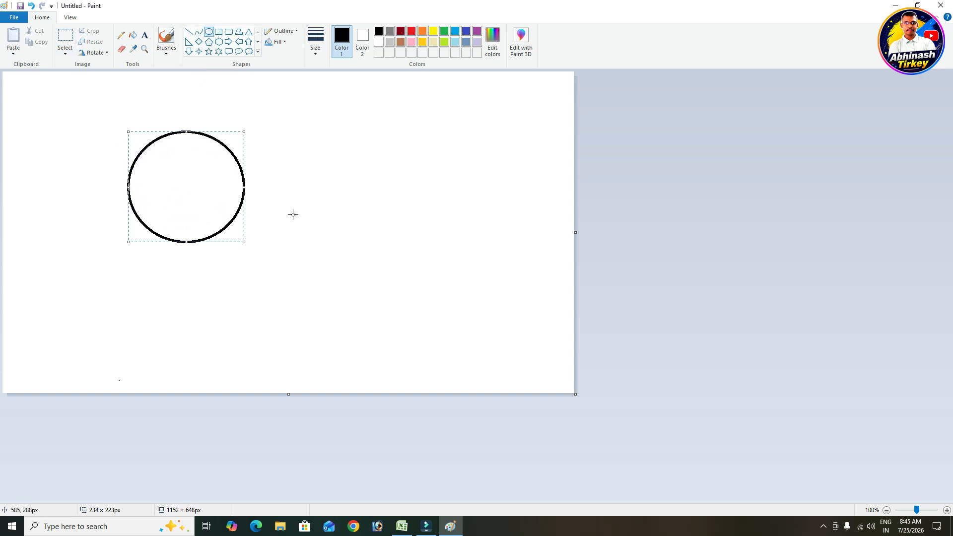
left_click(314, 228)
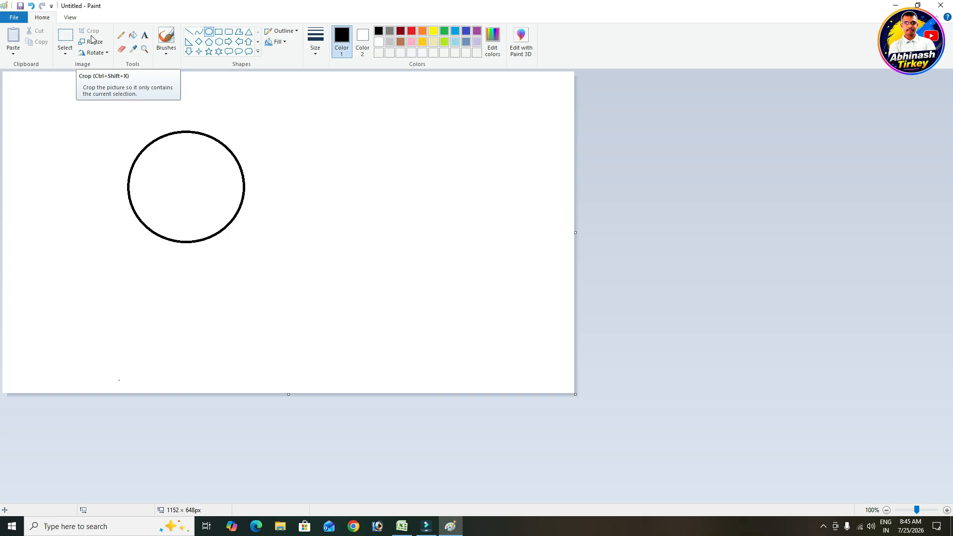
left_click(64, 57)
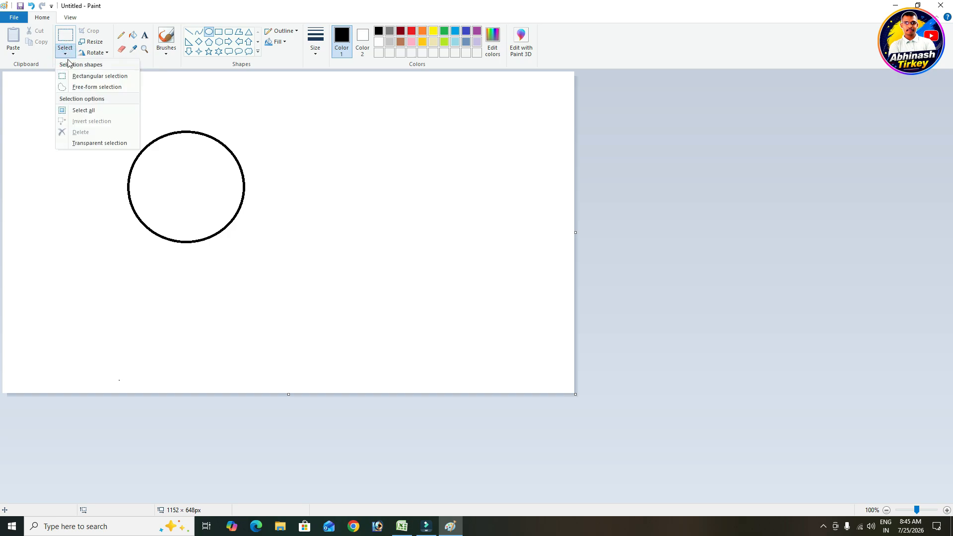
left_click(78, 75)
left_click_drag(104, 119, 262, 189)
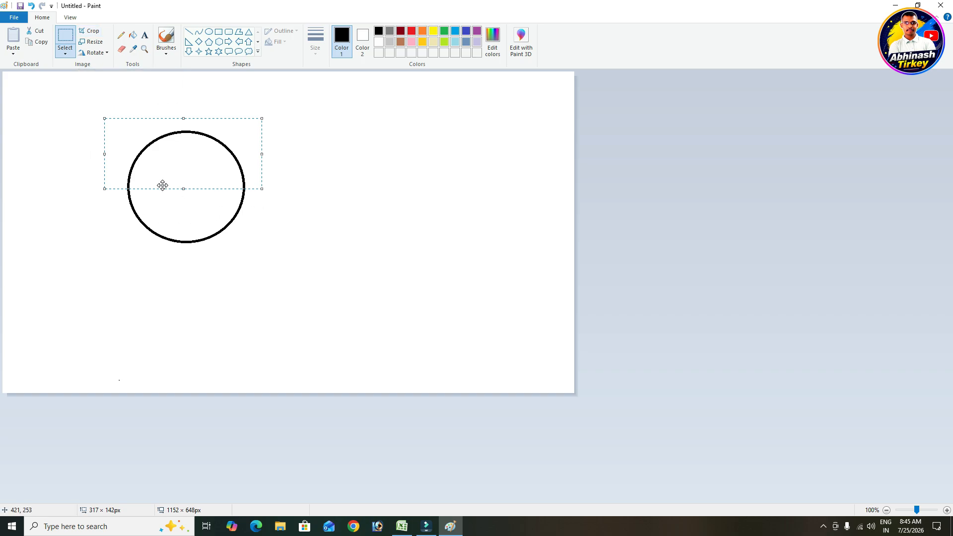
left_click(94, 32)
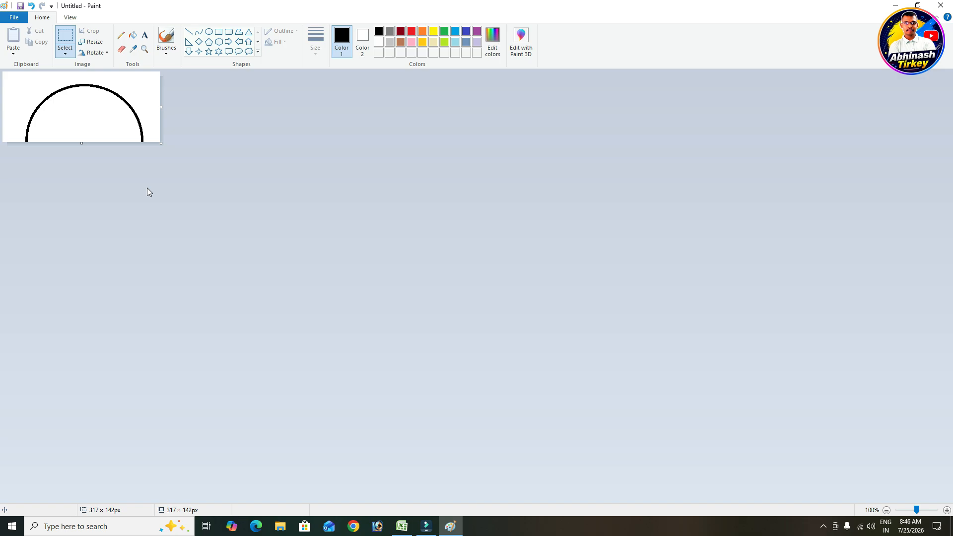
key("ctrl+z")
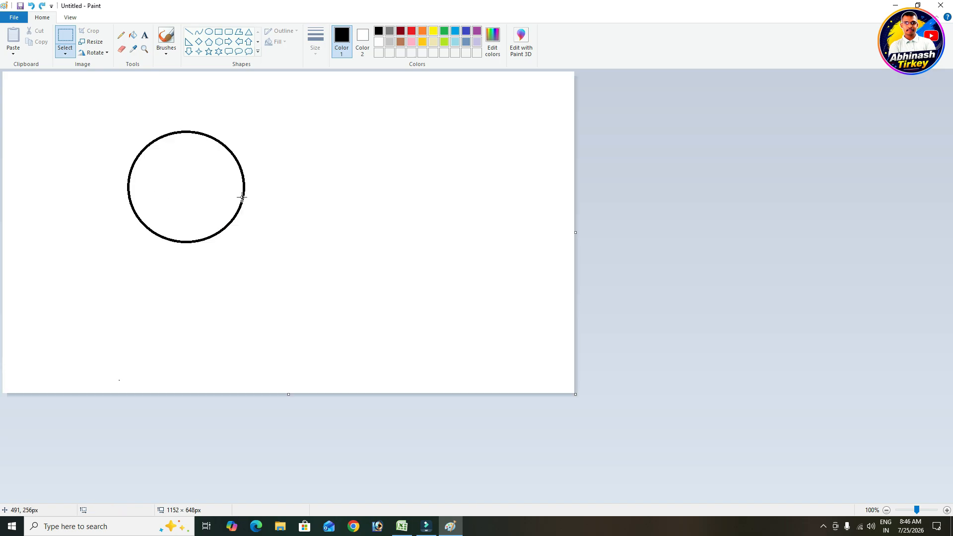
left_click(96, 48)
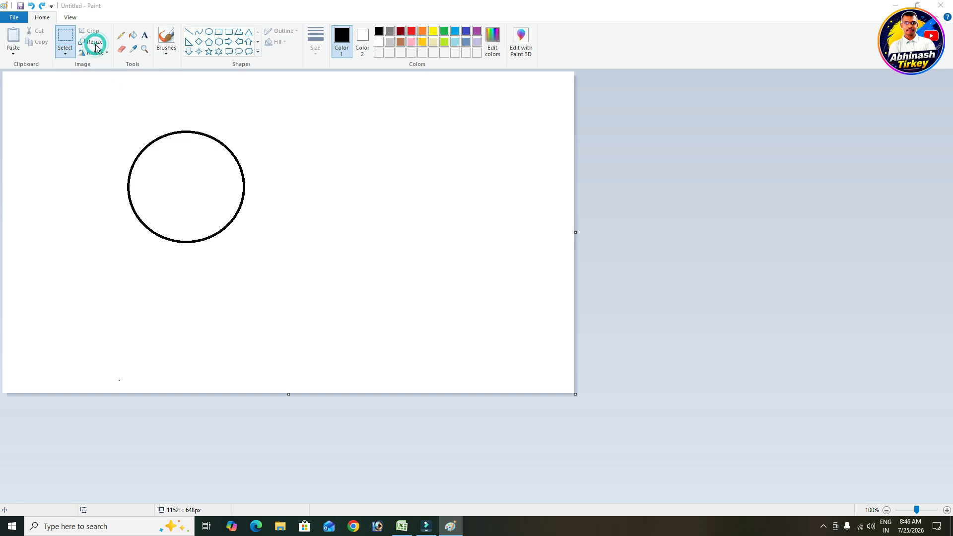
left_click_drag(106, 49, 669, 106)
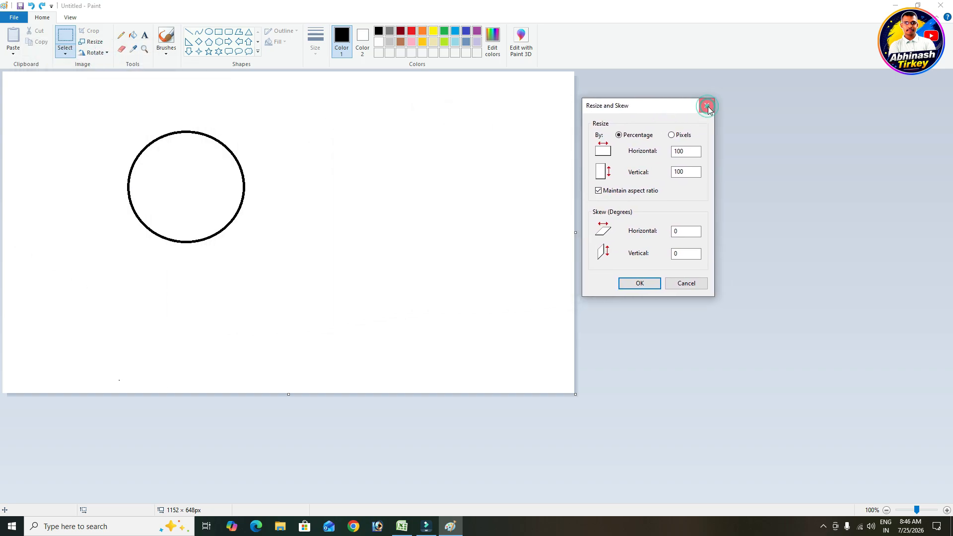
left_click(707, 106)
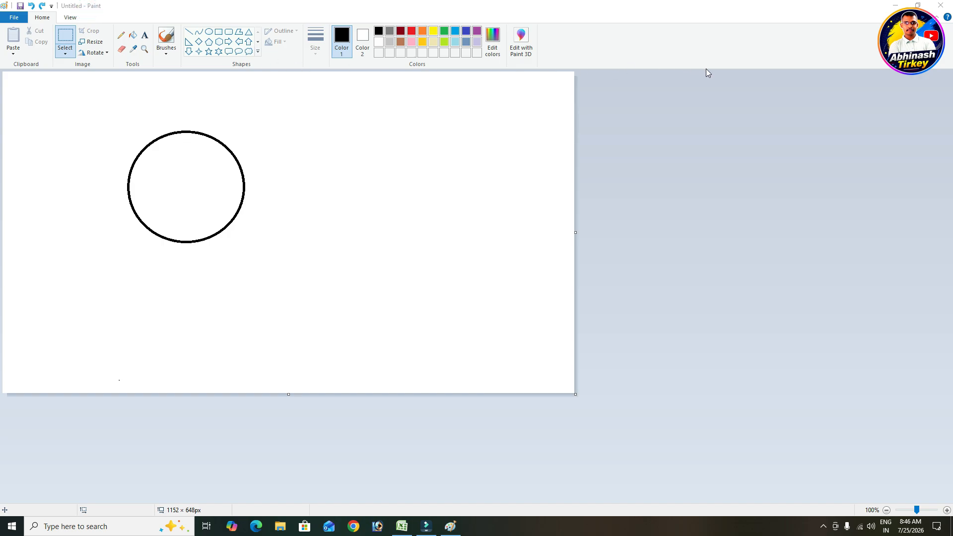
left_click(21, 18)
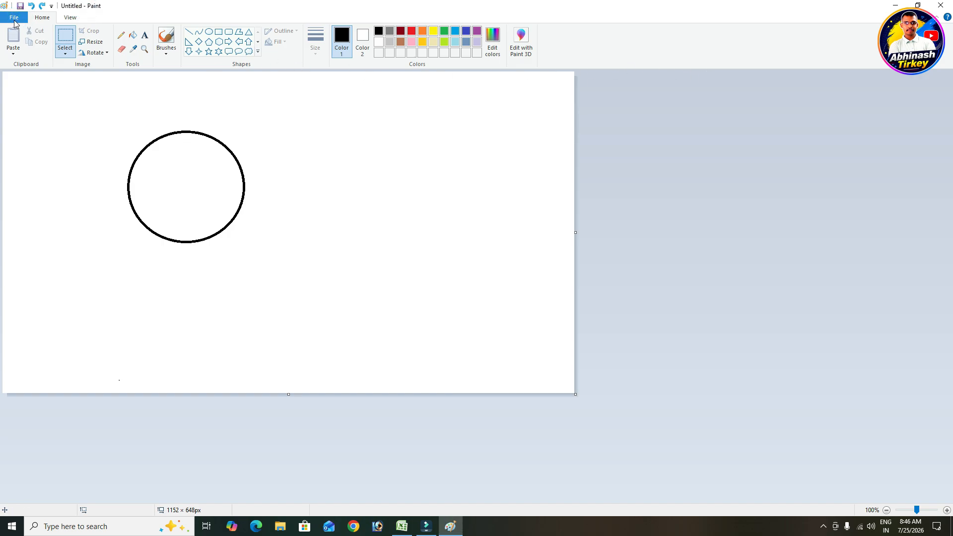
Save the circle drawing as a PNG named 'resize' in Documents
left_click(20, 19)
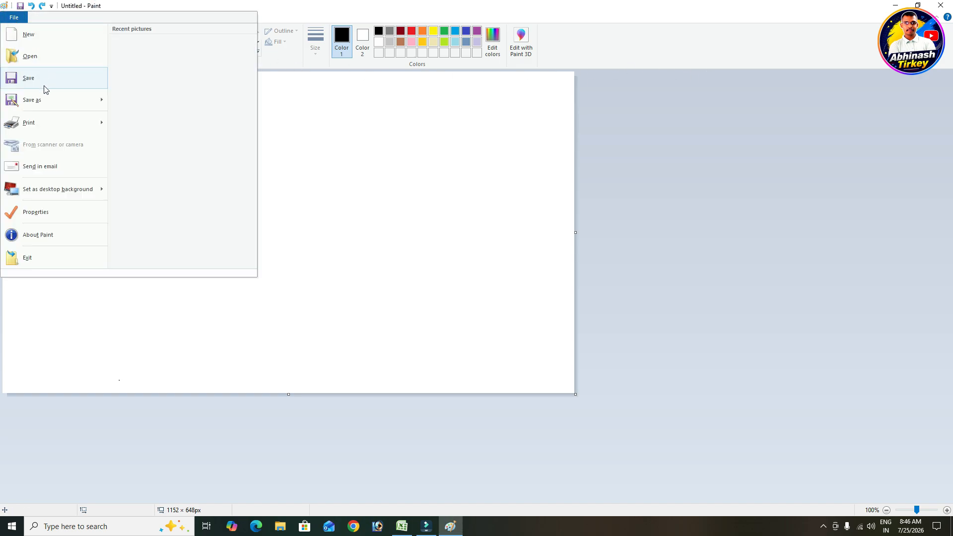
left_click(41, 82)
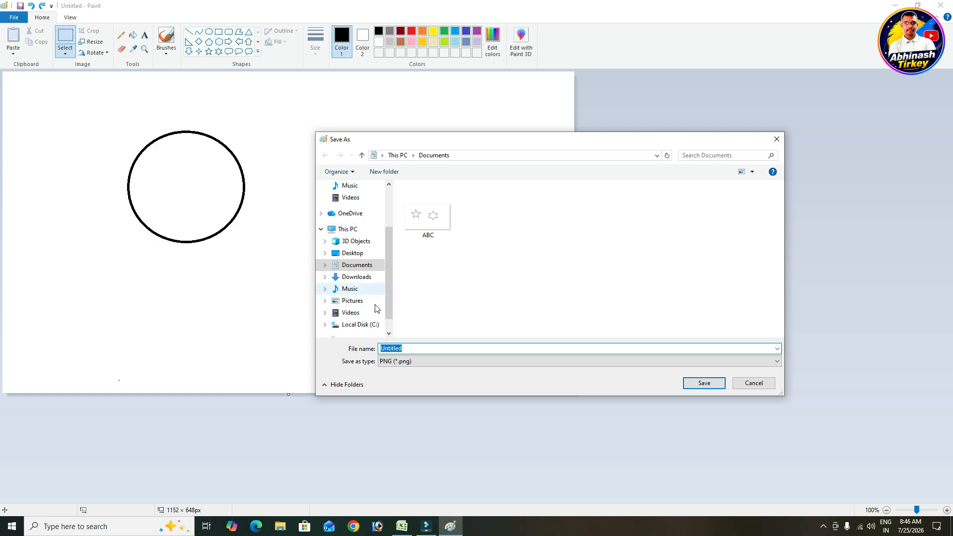
key("BackSpace")
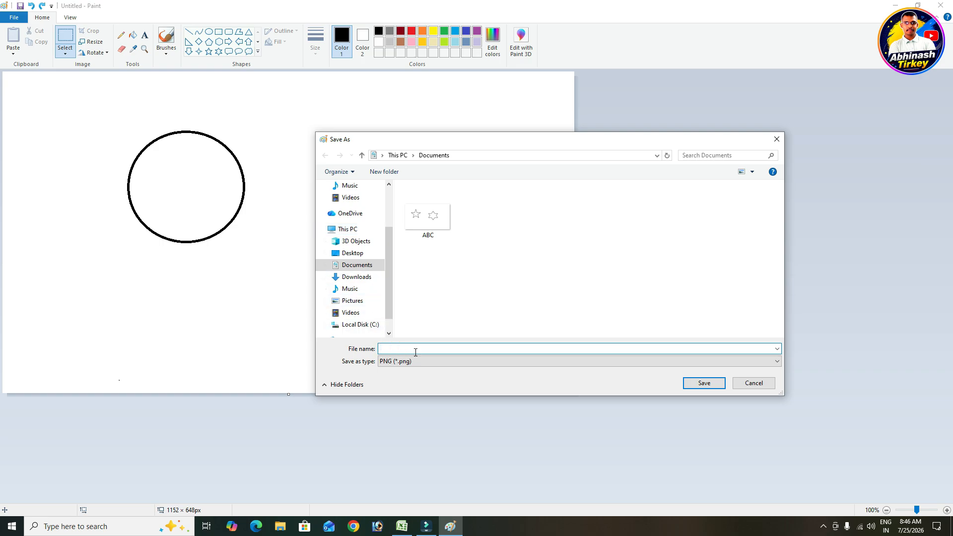
type("resize")
left_click(700, 384)
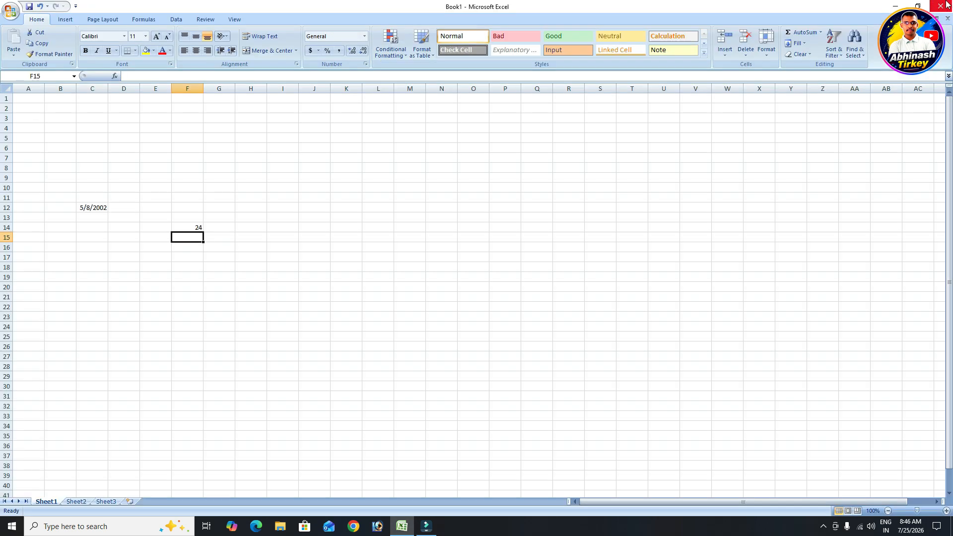
Close Paint and the Excel workbook without saving Book1, then refresh the desktop
left_click(941, 5)
left_click(942, 6)
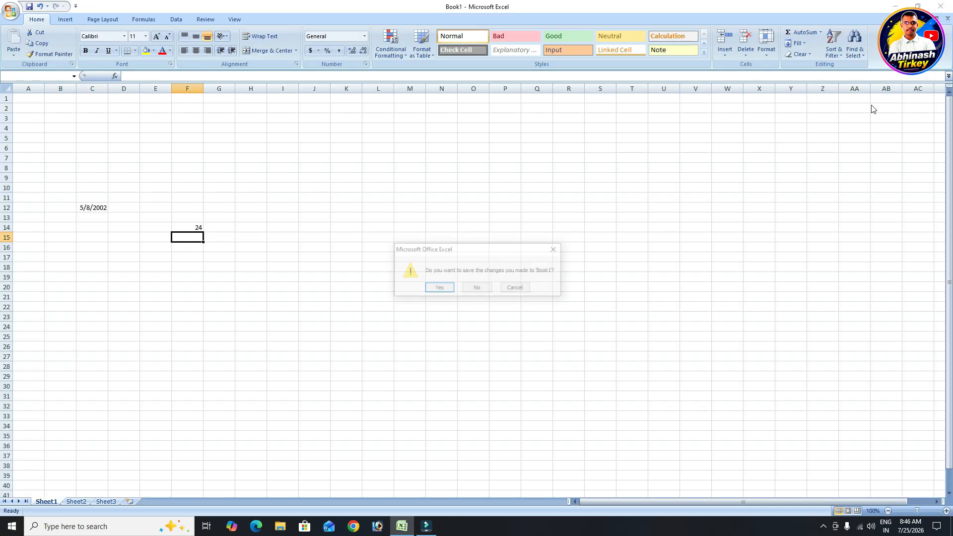
left_click(472, 287)
right_click(531, 272)
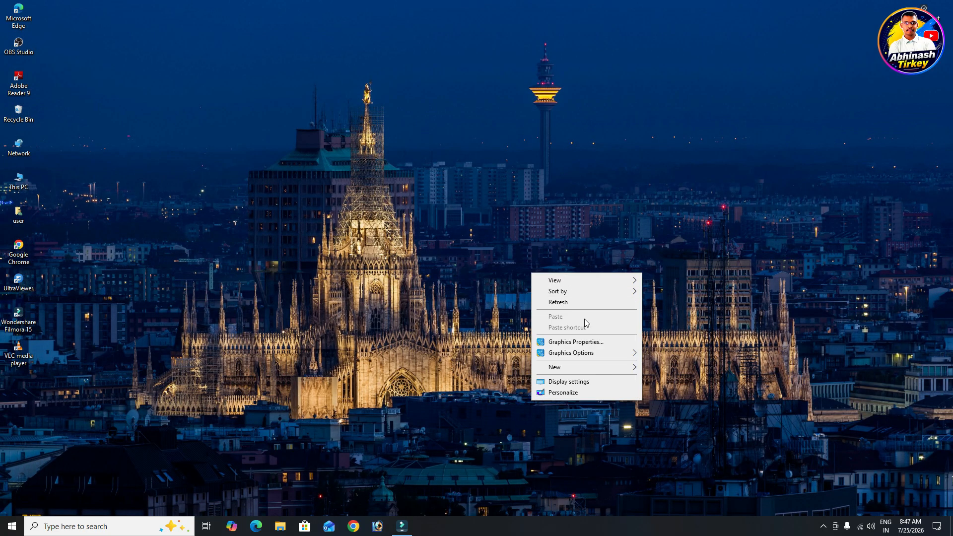
left_click(566, 304)
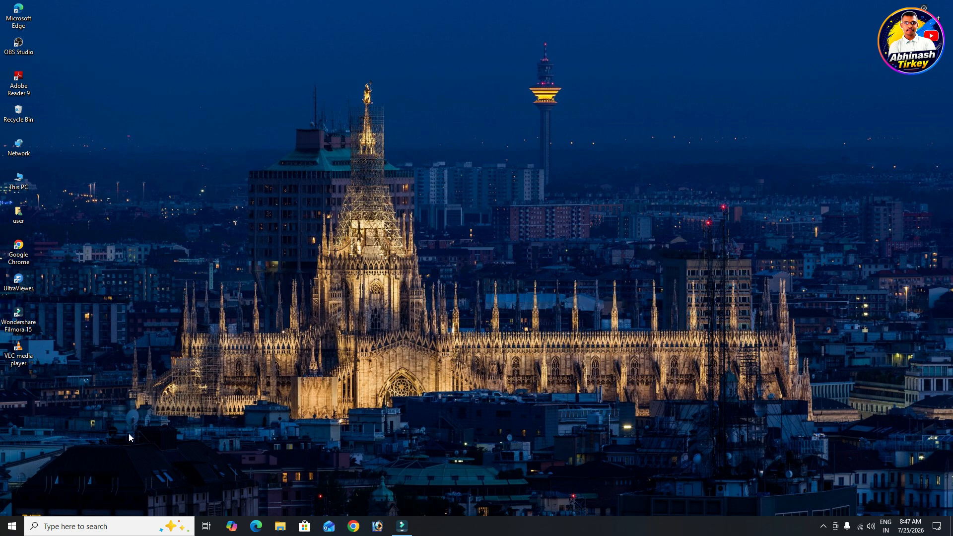
Relaunch Paint from Windows search to a blank 1152 × 648 px canvas
left_click(139, 532)
type("paint")
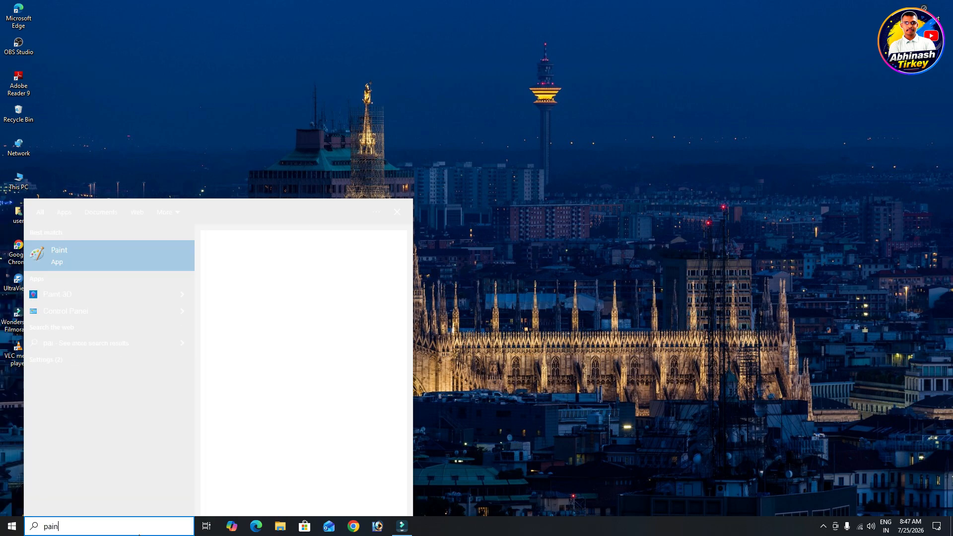
key("Return")
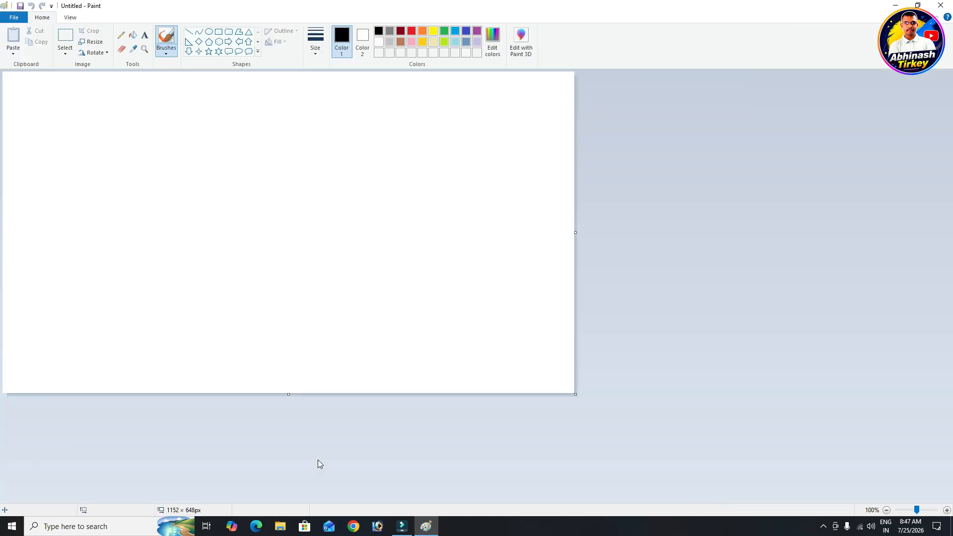
left_click(15, 18)
Open the saved 'resize' picture from Documents, showing the black circle
left_click(30, 59)
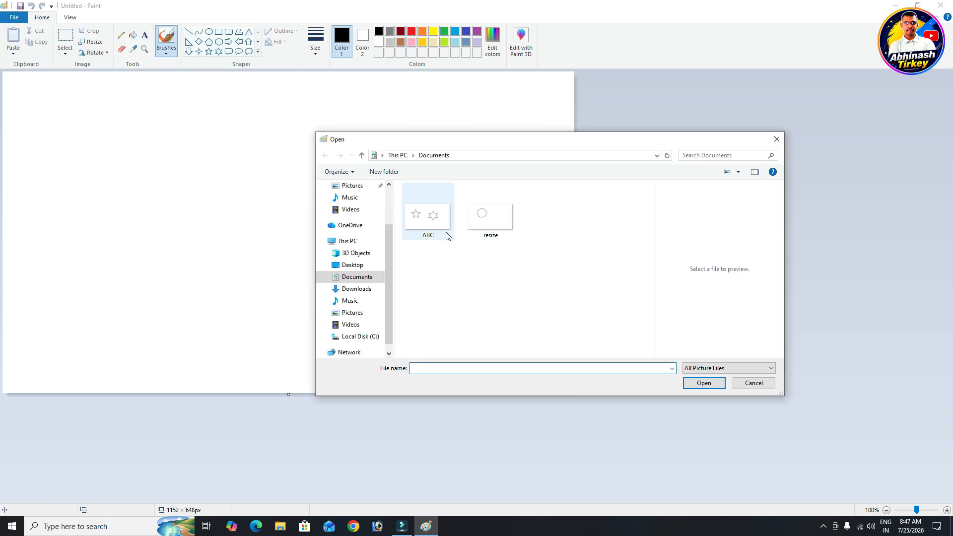
left_click(481, 227)
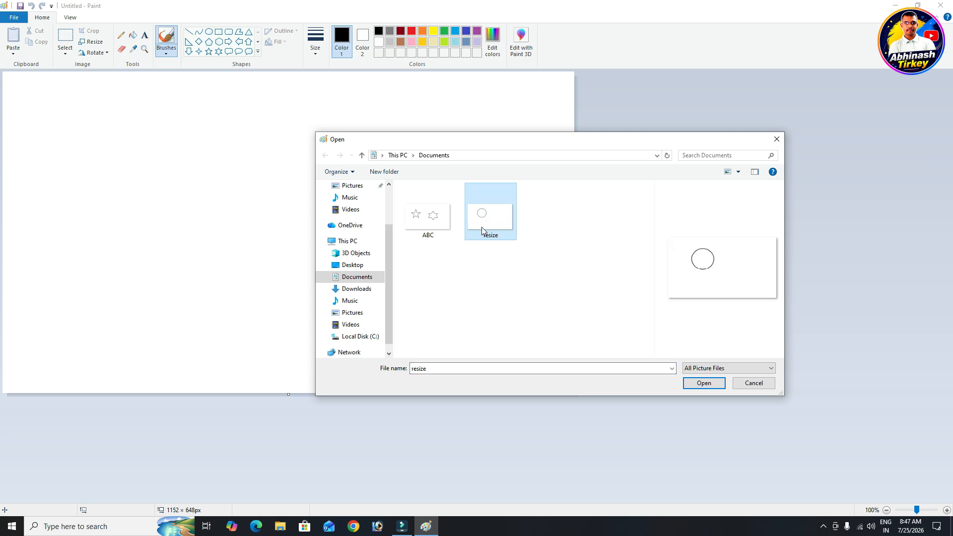
left_click(700, 384)
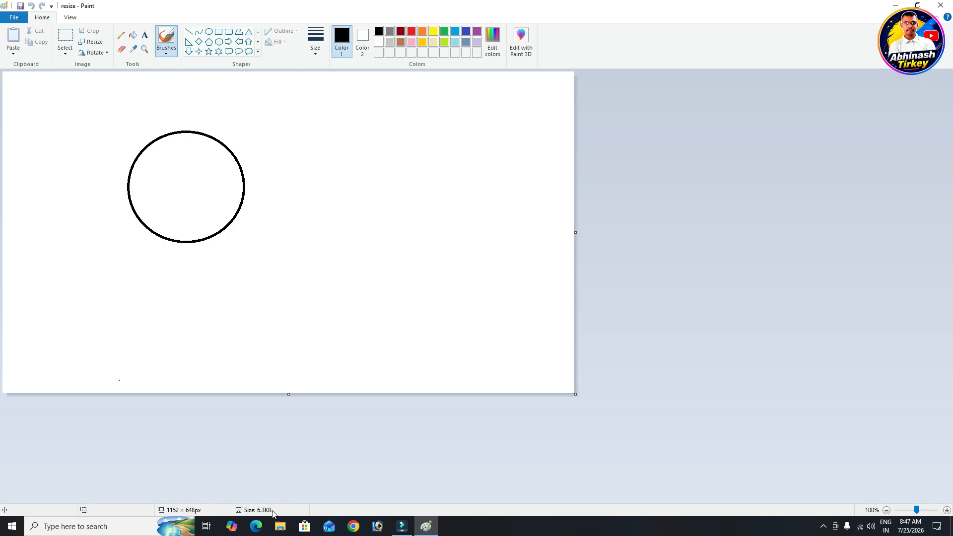
Resize the picture by pixels to 1500 px wide, keeping aspect ratio, giving 1500 × 843
left_click(91, 42)
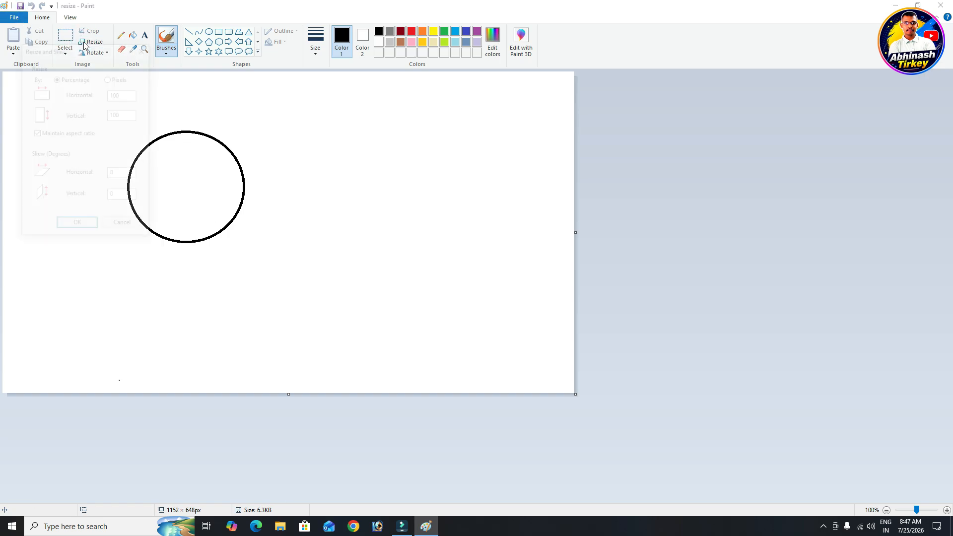
left_click_drag(99, 56, 388, 77)
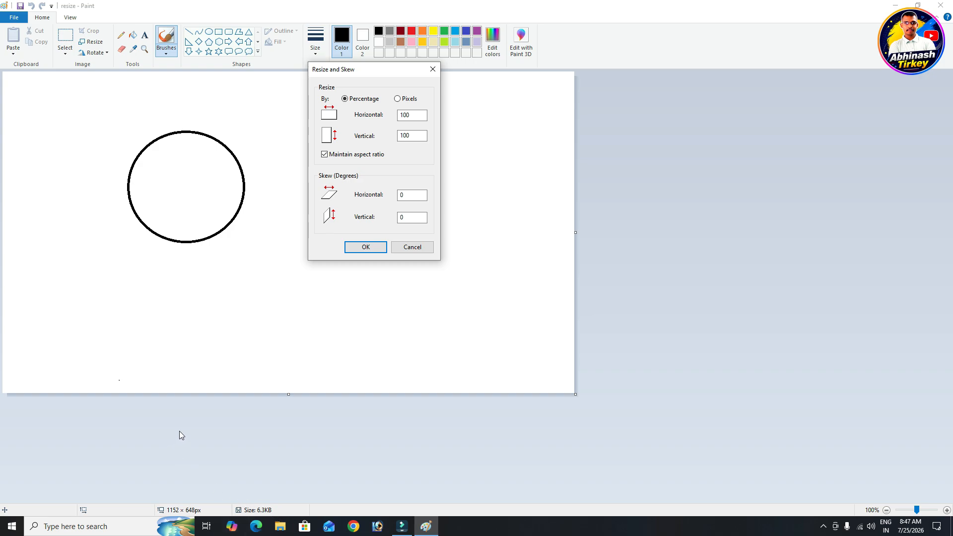
left_click(406, 100)
left_click(419, 114)
left_click(426, 113)
left_click_drag(426, 113, 398, 116)
type("1500")
left_click(365, 247)
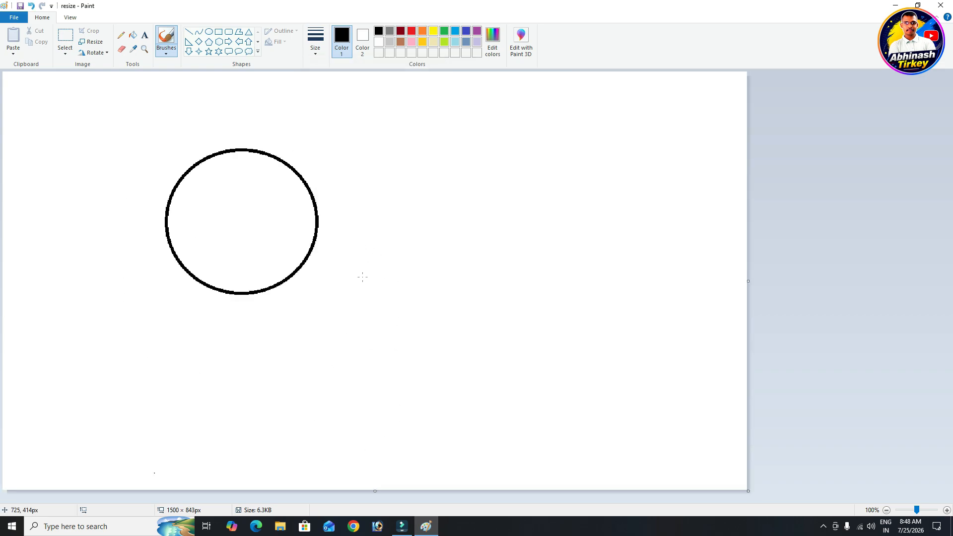
Save the 1500 × 843 px 'resize' picture over the existing file
left_click(14, 17)
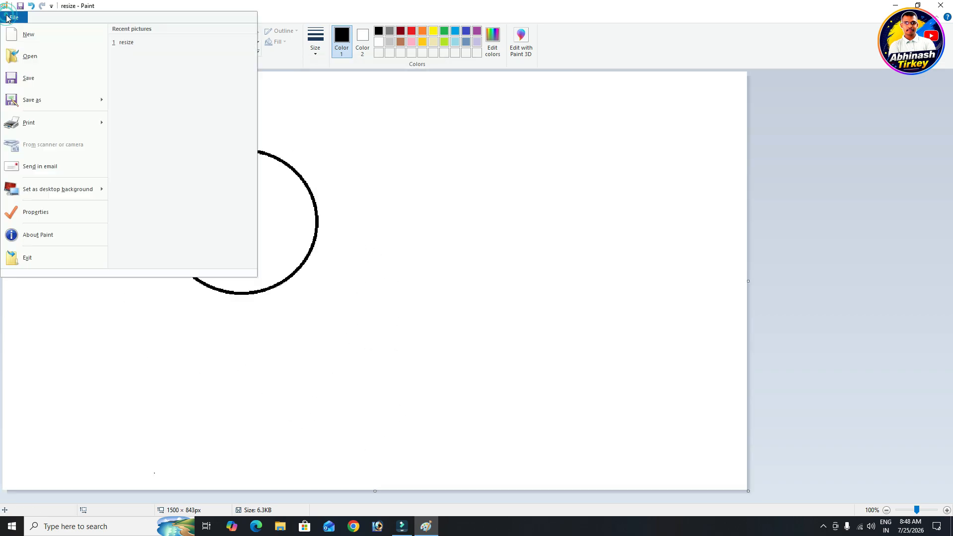
left_click(29, 80)
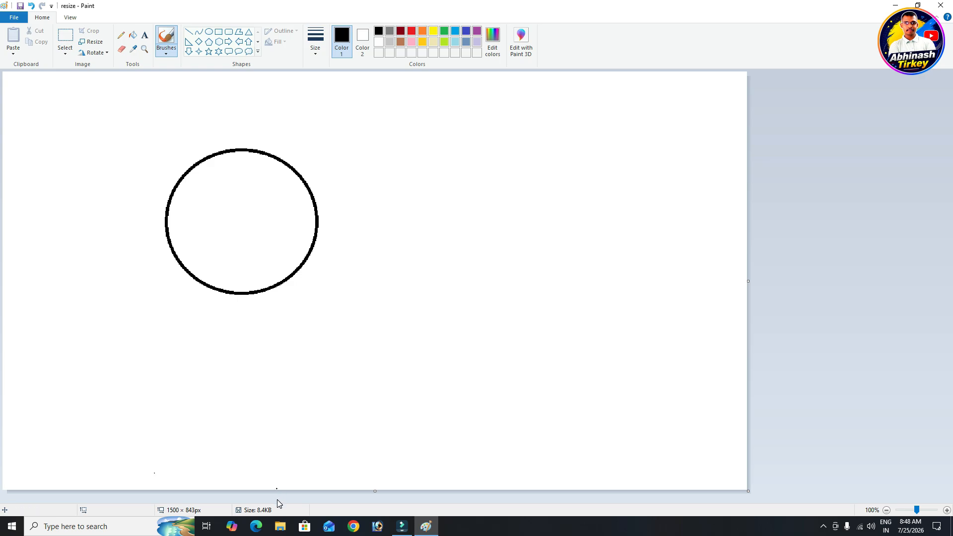
Resize the picture by pixels to 1000 px wide, keeping aspect ratio, giving 1000 × 562
left_click(91, 42)
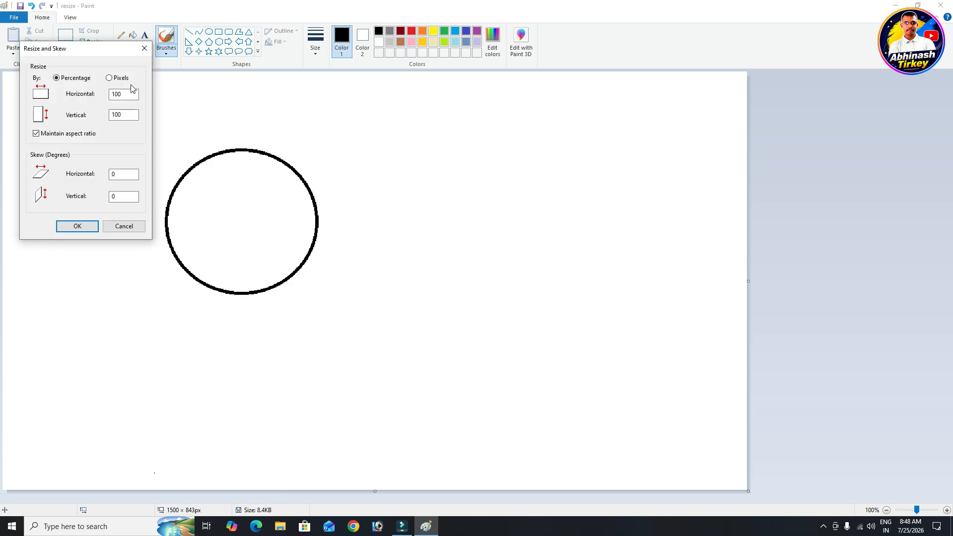
left_click(119, 78)
left_click_drag(136, 94, 96, 98)
type("1000")
left_click(78, 228)
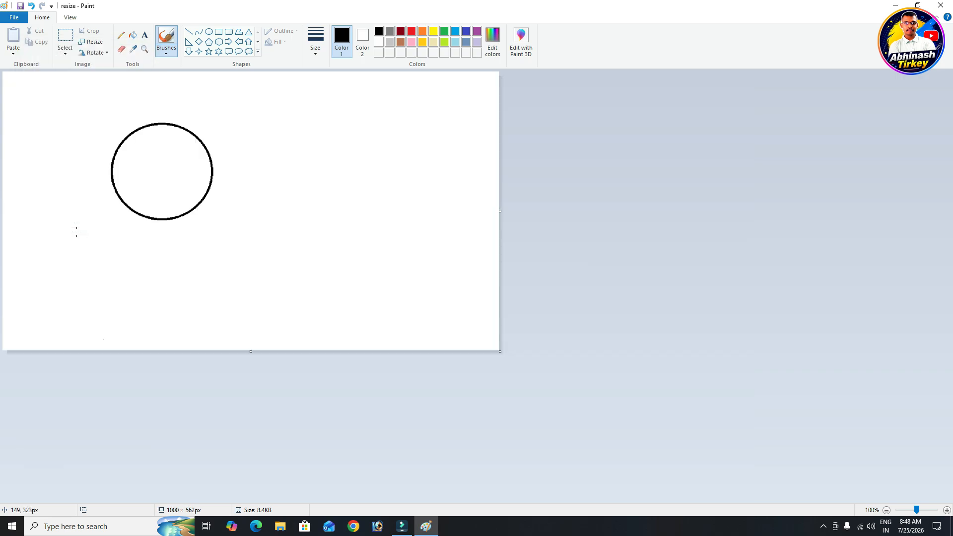
Save the 1000 × 562 px picture at 8.7KB and reopen Resize and Skew set to pixels
left_click(14, 17)
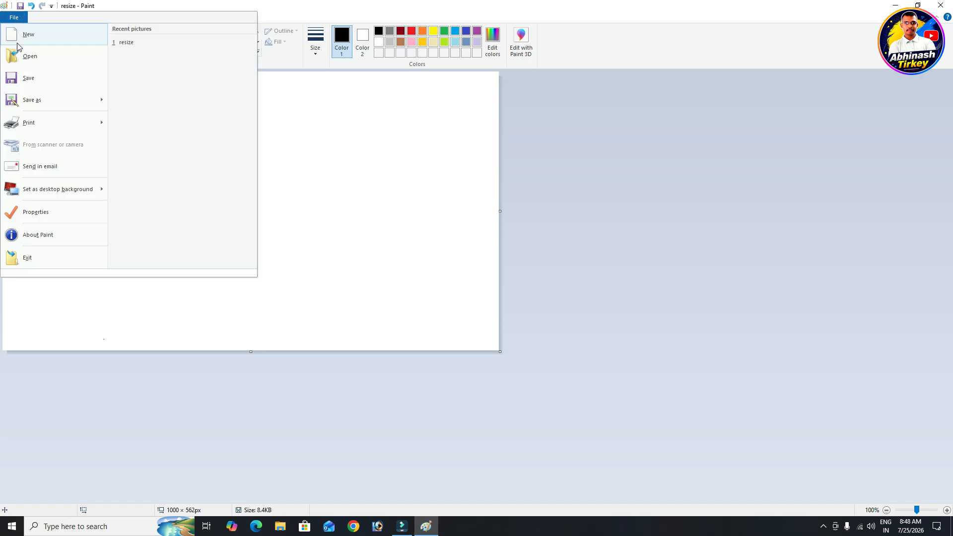
left_click(28, 79)
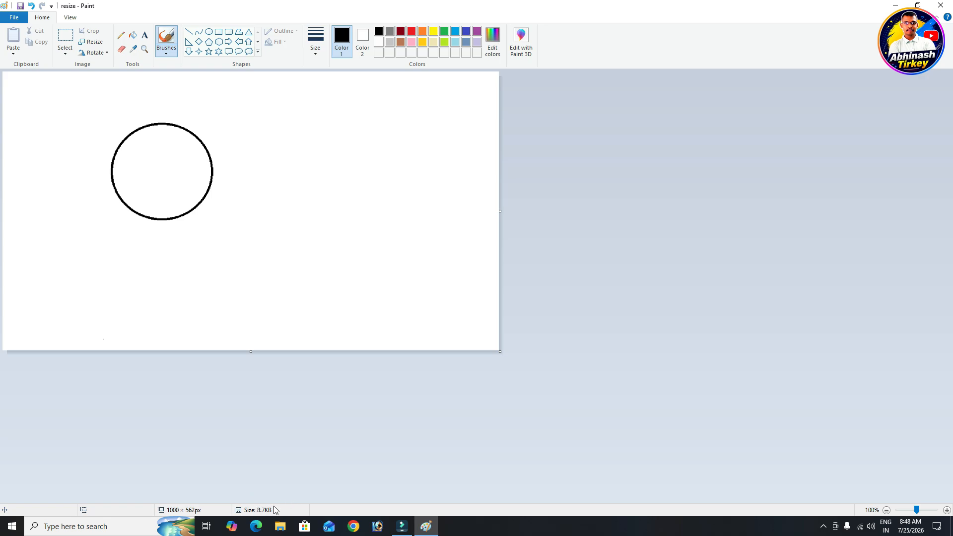
left_click(92, 42)
left_click(122, 79)
Set the width to 650 px, shrinking the picture to 650 × 365, and save it at 6.7KB
double_click(125, 94)
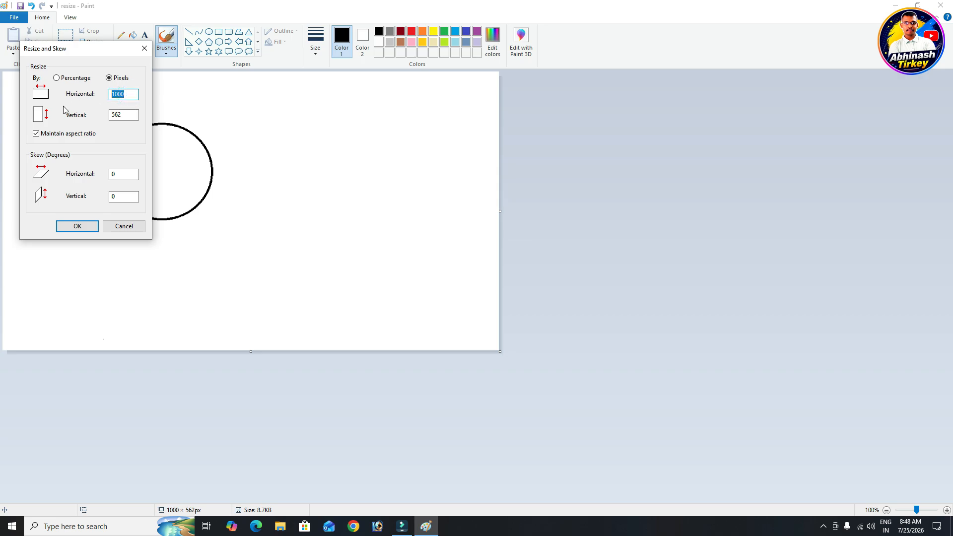
type("650")
key("Return")
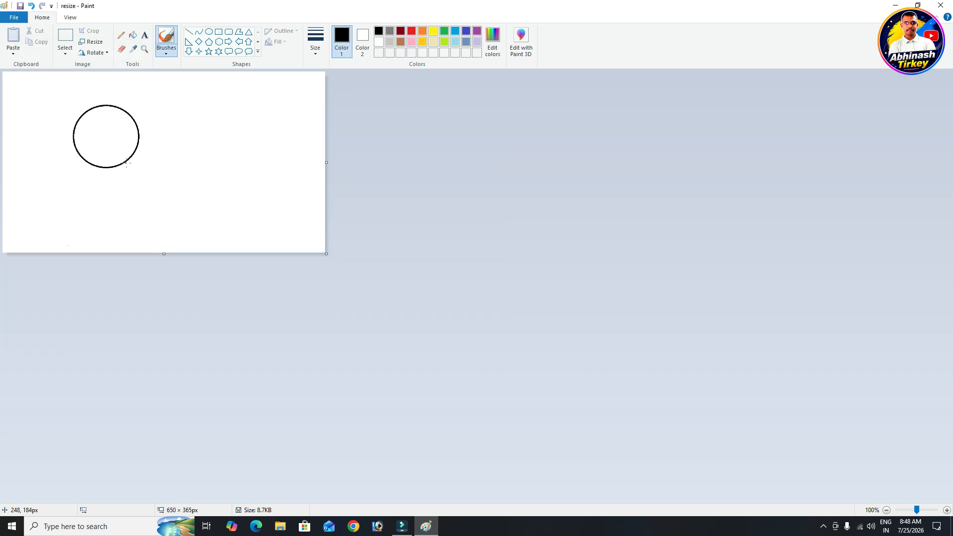
left_click(14, 17)
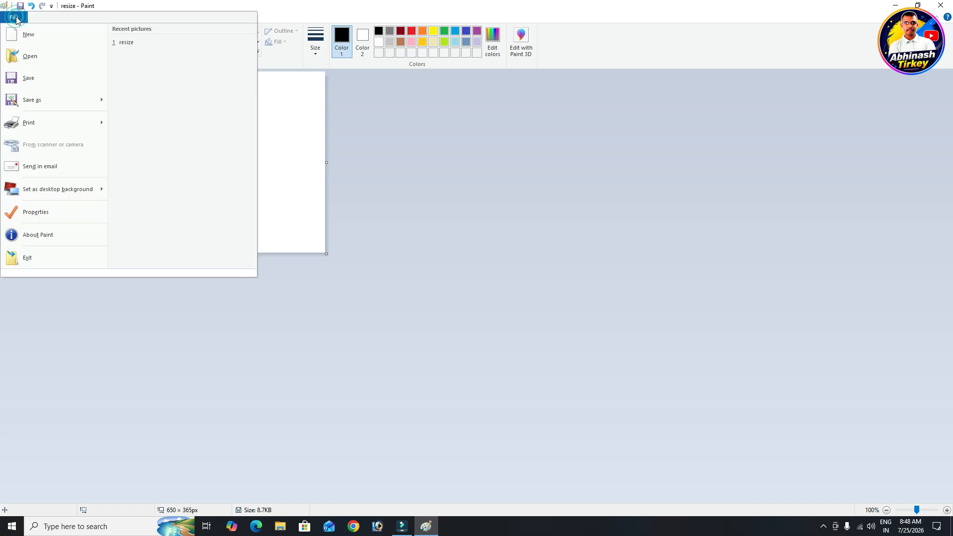
left_click(26, 79)
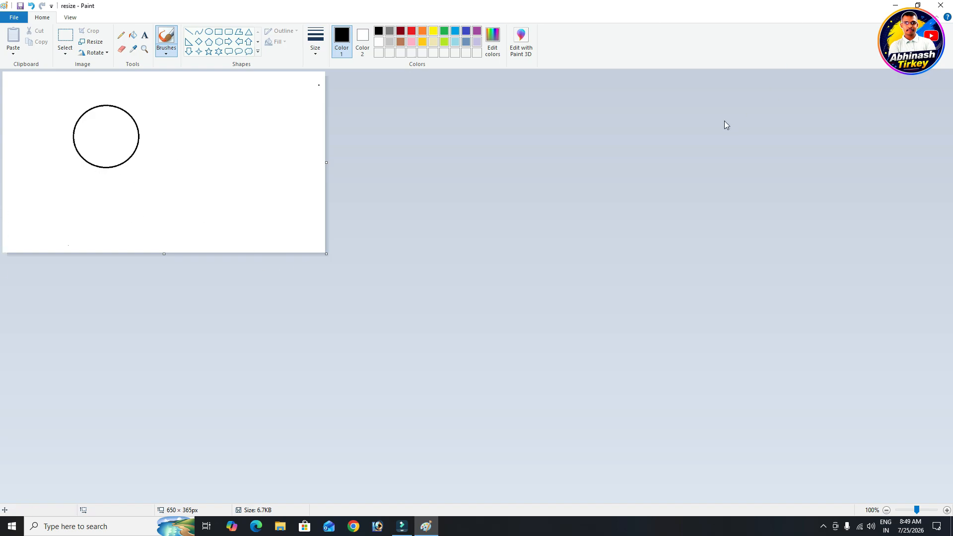
Extend the canvas to 1123 × 645 px and draw a right-arrow outline beside the circle
left_click_drag(326, 254, 561, 393)
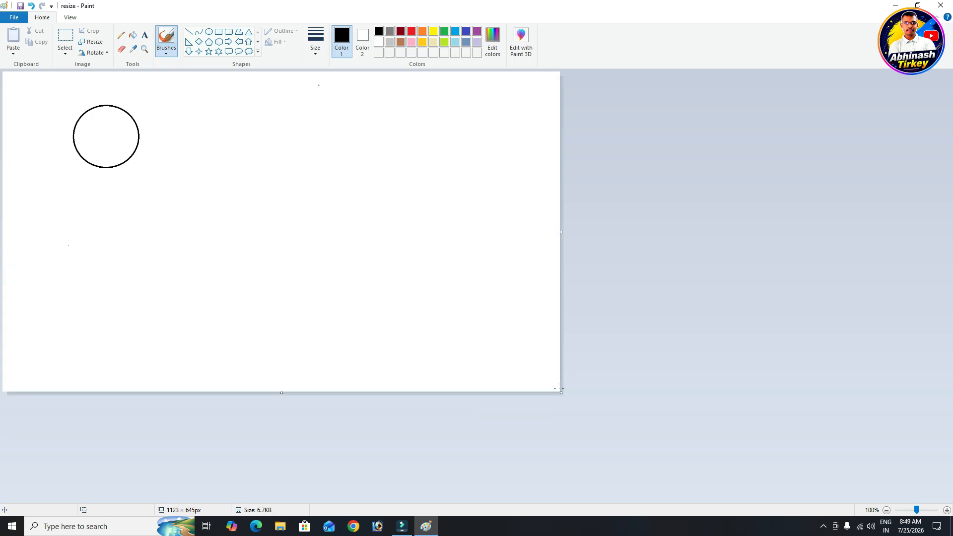
left_click(229, 41)
left_click_drag(198, 202, 371, 276)
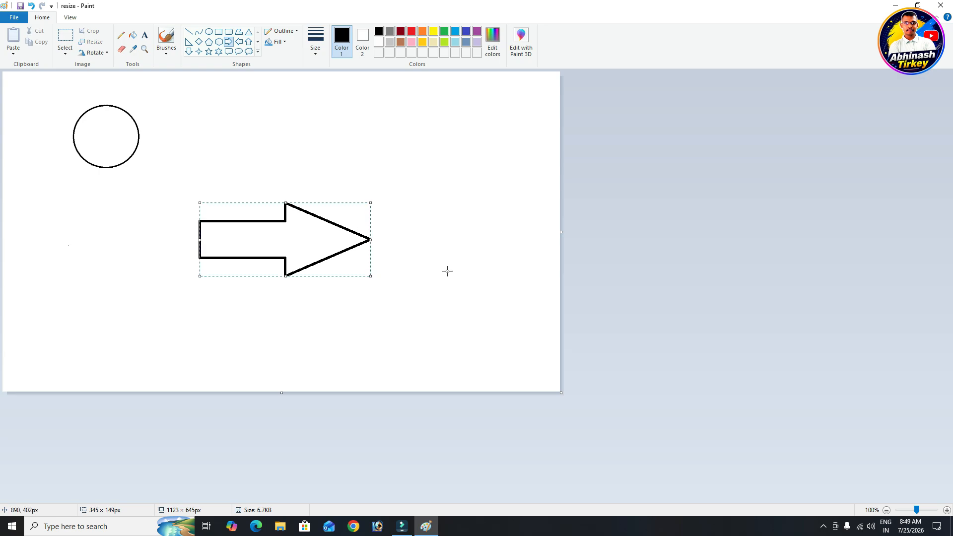
left_click(458, 269)
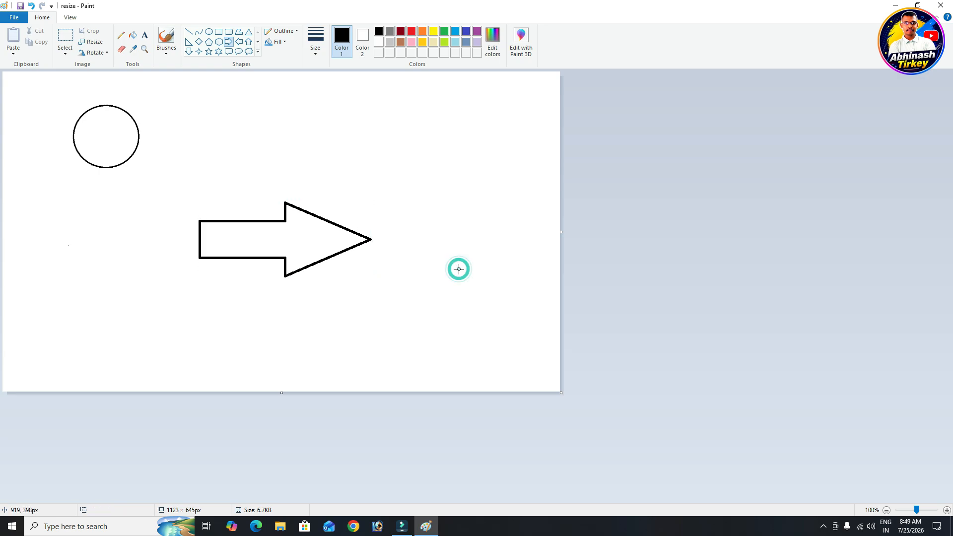
left_click(97, 53)
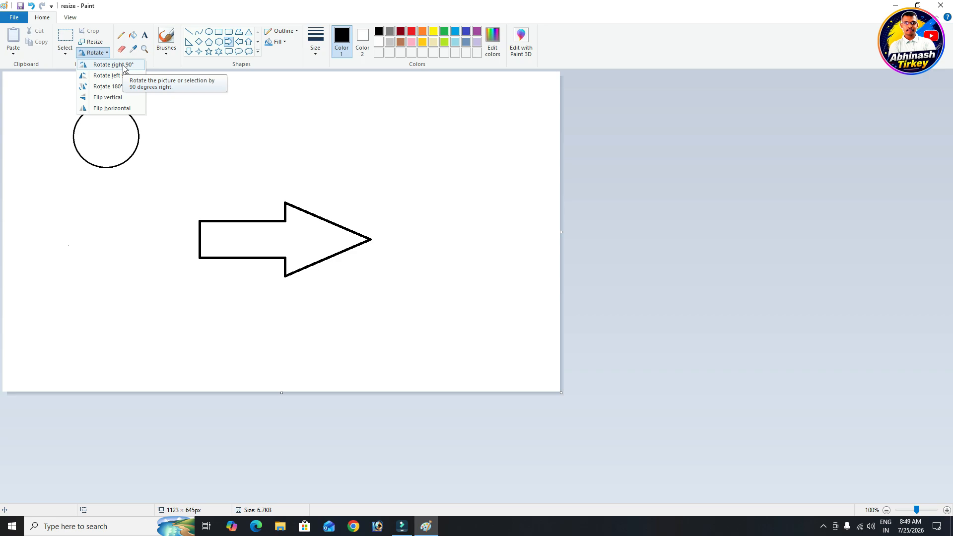
Rotate the selected arrow 90° clockwise so it points downward
left_click(215, 192)
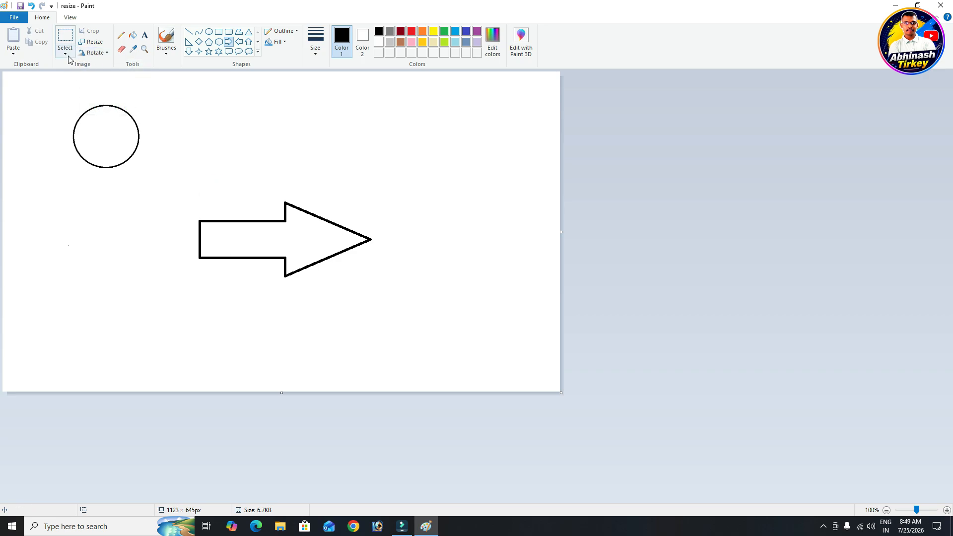
left_click(68, 60)
left_click(79, 76)
left_click_drag(164, 180, 401, 309)
left_click(95, 53)
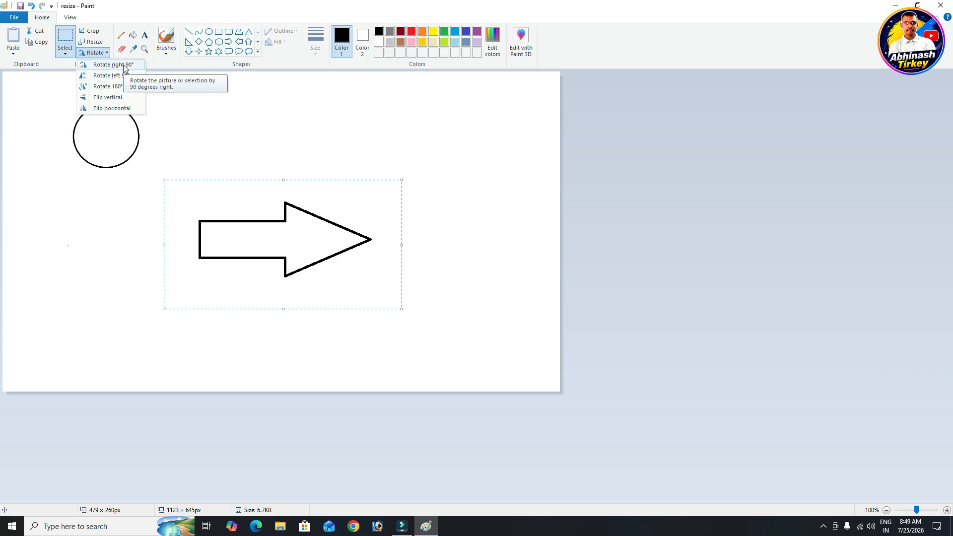
left_click(113, 64)
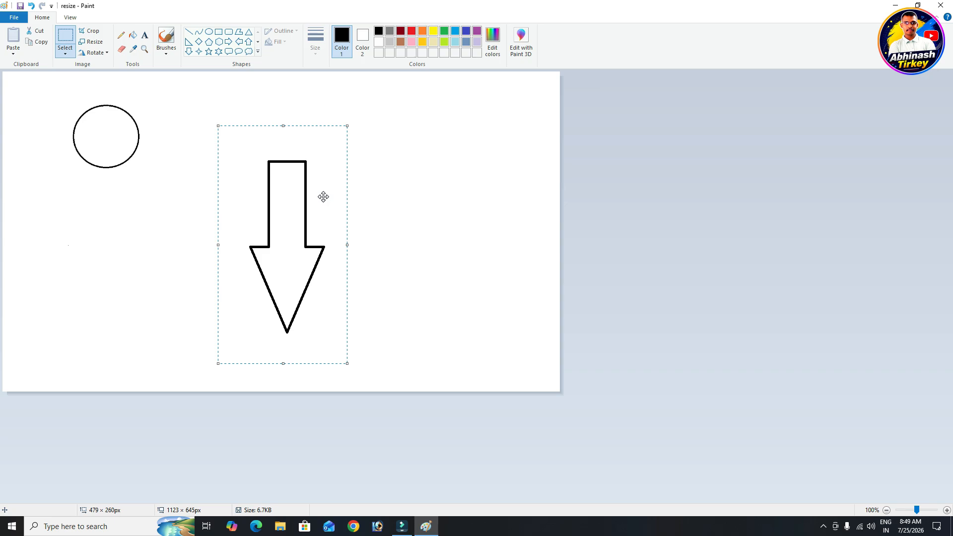
left_click(95, 54)
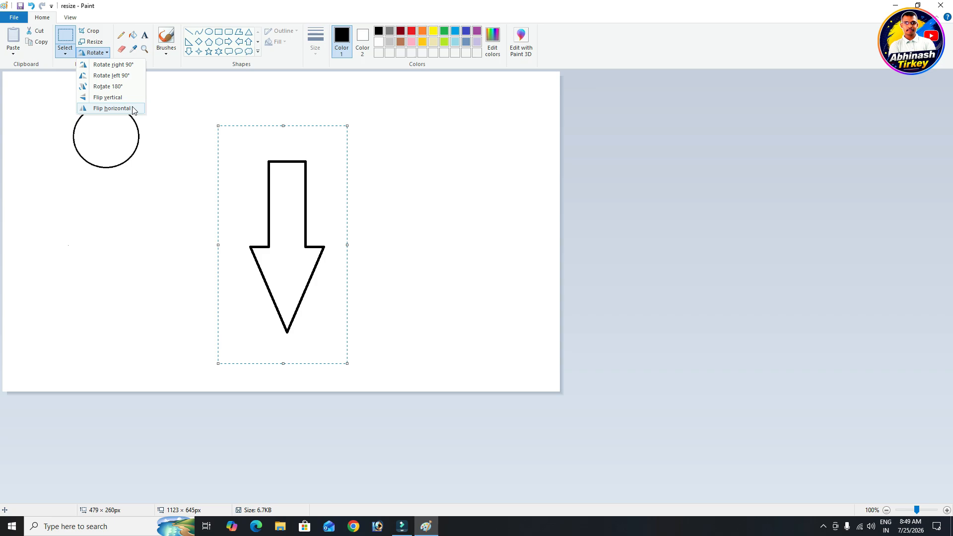
left_click(175, 89)
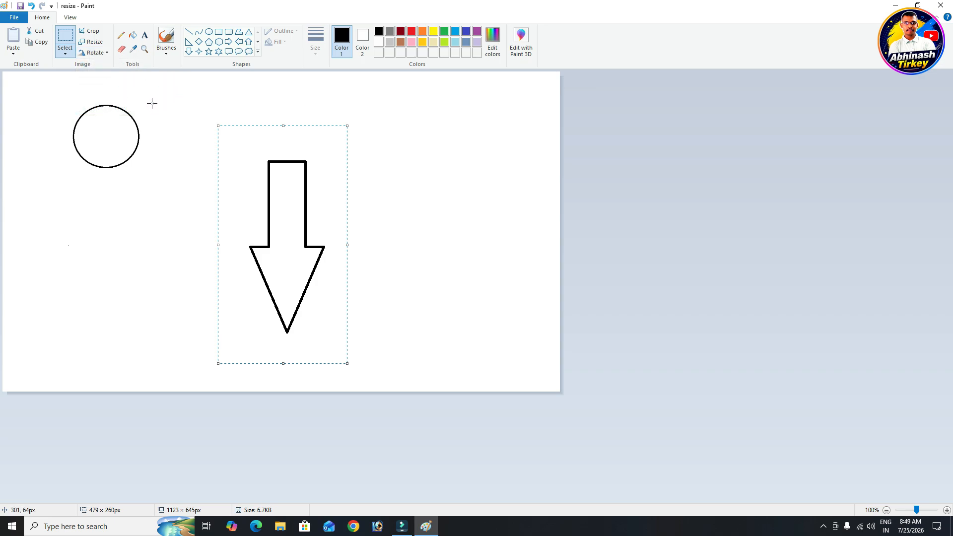
Rectangle-select the circle and arrow together and delete them
left_click(65, 52)
left_click(75, 74)
left_click_drag(56, 93, 377, 349)
key("Delete")
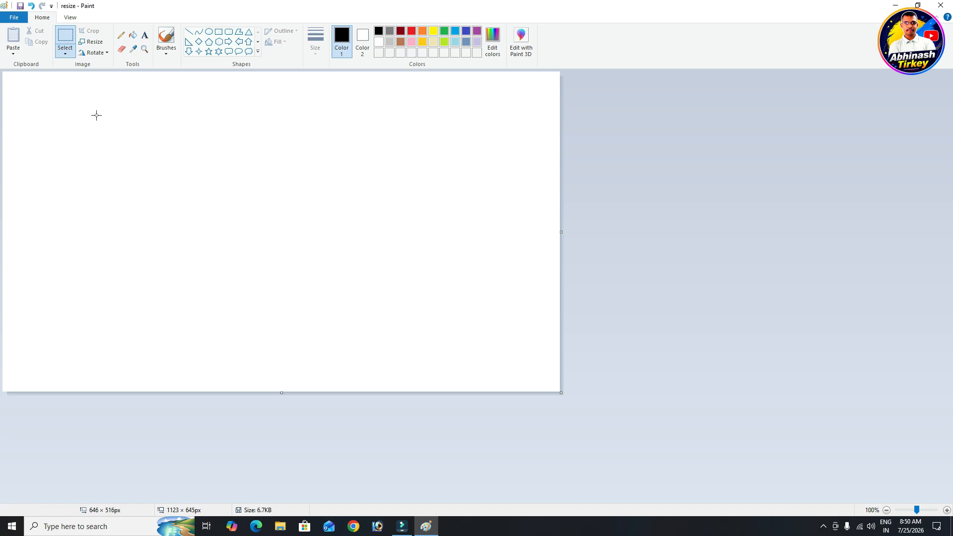
Draw a wavy black freehand Pencil line across the top of the canvas
left_click(126, 39)
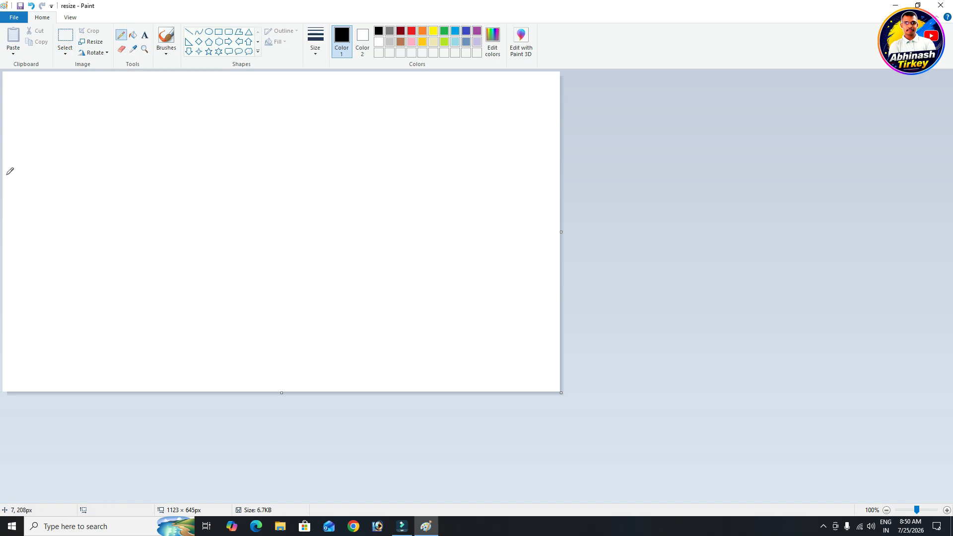
mouse_move(6, 175)
left_mouse_down()
mouse_move(102, 99)
mouse_move(115, 160)
mouse_move(139, 166)
mouse_move(252, 77)
mouse_move(266, 159)
mouse_move(297, 147)
mouse_move(362, 85)
mouse_move(410, 181)
mouse_move(436, 178)
mouse_move(507, 99)
mouse_move(571, 168)
left_mouse_up()
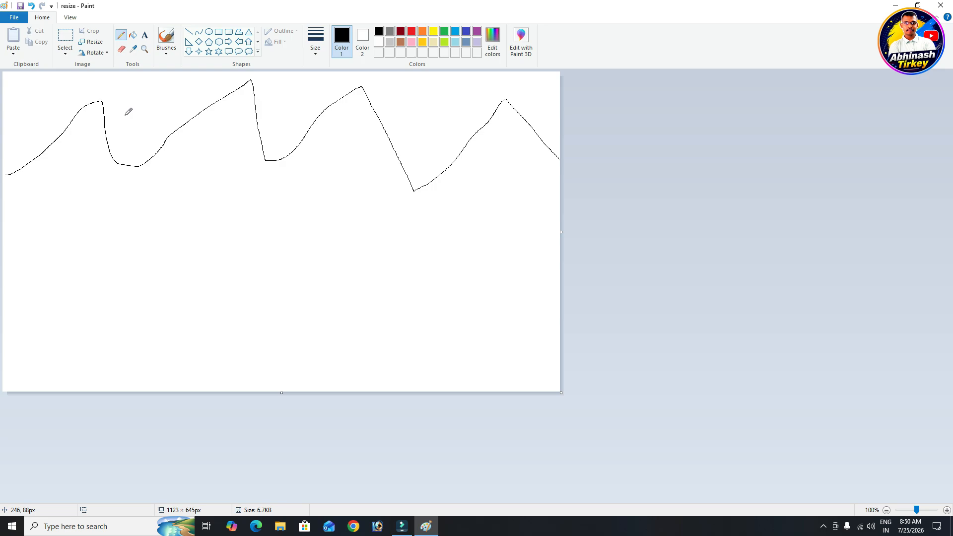
left_click(120, 50)
Enlarge the eraser with Ctrl++ and erase the entire wavy line
key("ctrl+plus")
key("ctrl+plus")
key("ctrl+plus")
key("ctrl+plus")
key("ctrl+plus")
key("ctrl+plus")
key("ctrl+plus")
key("ctrl+plus")
mouse_move(10, 169)
left_mouse_down()
mouse_move(95, 100)
mouse_move(107, 152)
mouse_move(157, 159)
mouse_move(193, 127)
mouse_move(148, 142)
mouse_move(253, 80)
mouse_move(263, 160)
mouse_move(370, 88)
mouse_move(378, 140)
mouse_move(413, 186)
mouse_move(457, 159)
mouse_move(504, 103)
mouse_move(552, 156)
left_mouse_up()
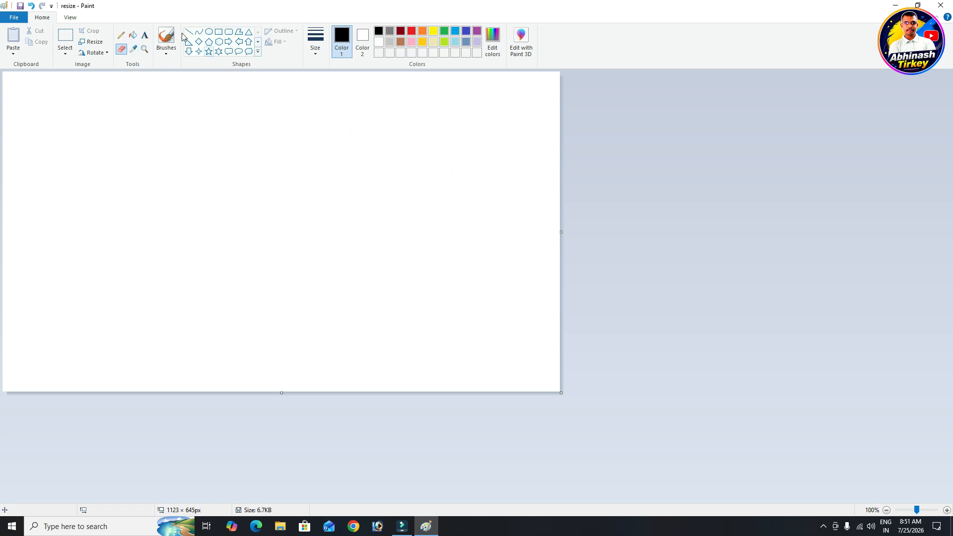
Draw a hexagon, a rounded speech-bubble callout and an oval, then set Color 1 to red
left_click(219, 42)
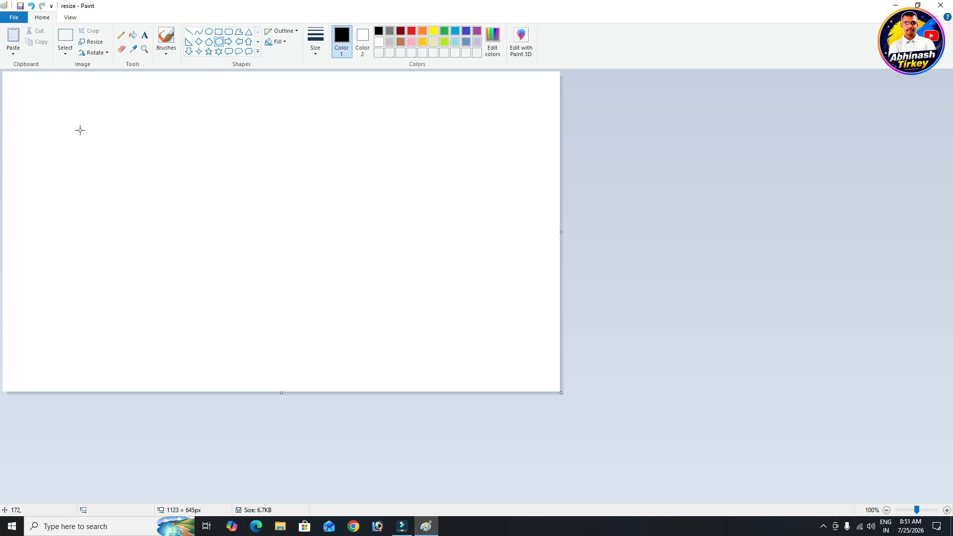
mouse_move(62, 126)
left_mouse_down()
mouse_move(187, 190)
mouse_move(194, 244)
left_mouse_up()
left_click(248, 229)
left_click(229, 51)
left_click_drag(275, 137, 383, 233)
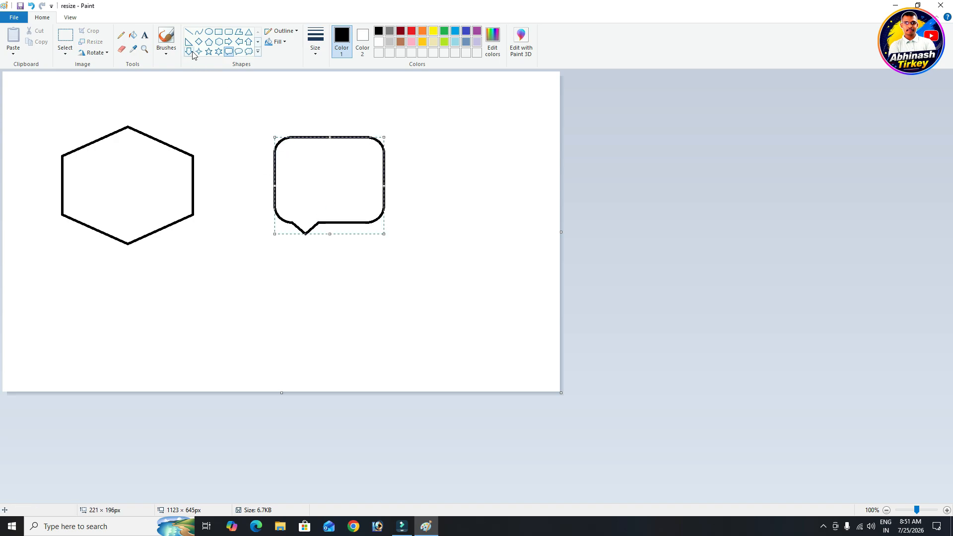
left_click(212, 32)
left_click_drag(199, 277, 314, 369)
left_click(346, 348)
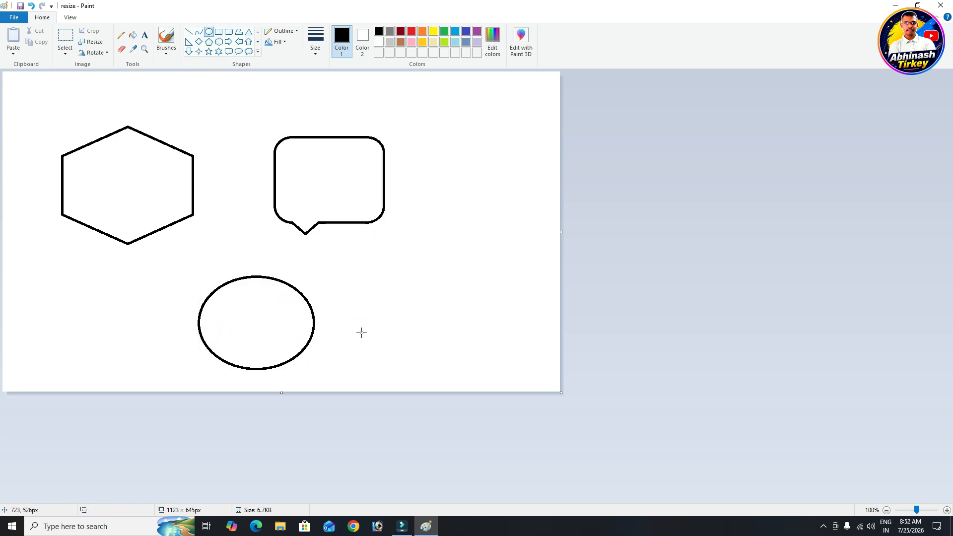
left_click(412, 36)
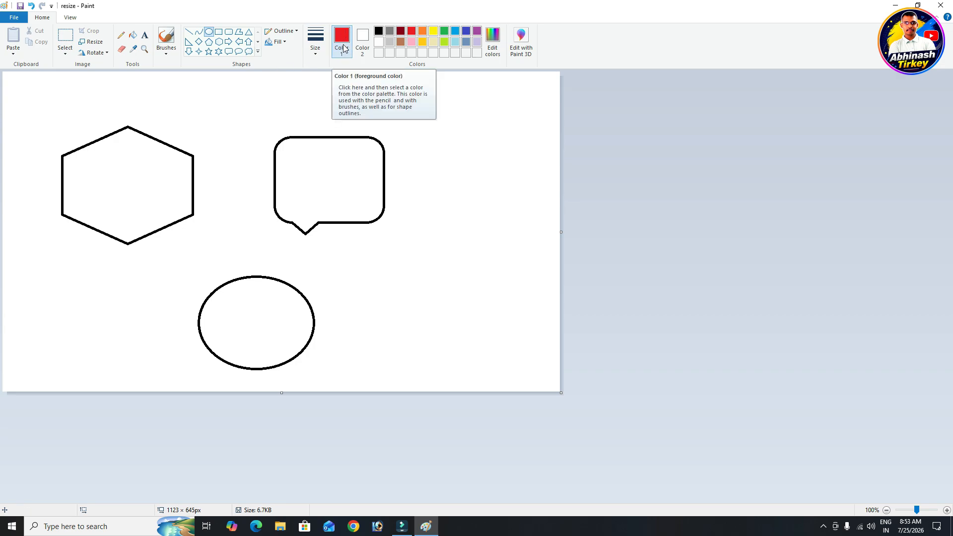
left_click(135, 33)
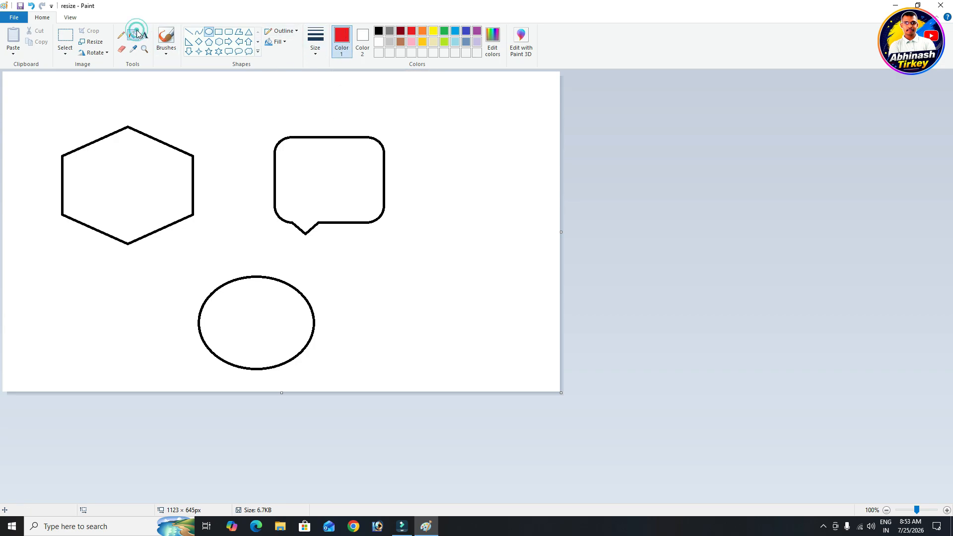
left_click(137, 163)
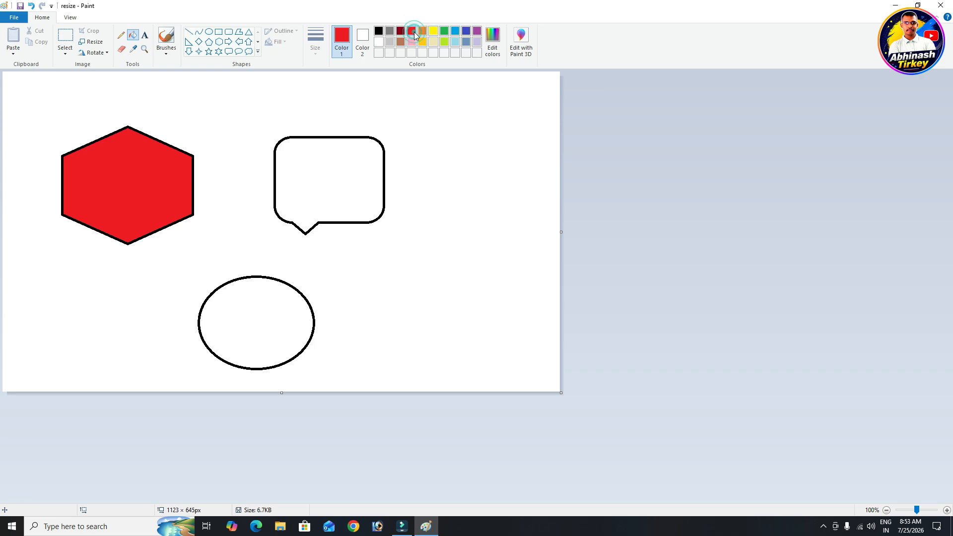
left_click(331, 185)
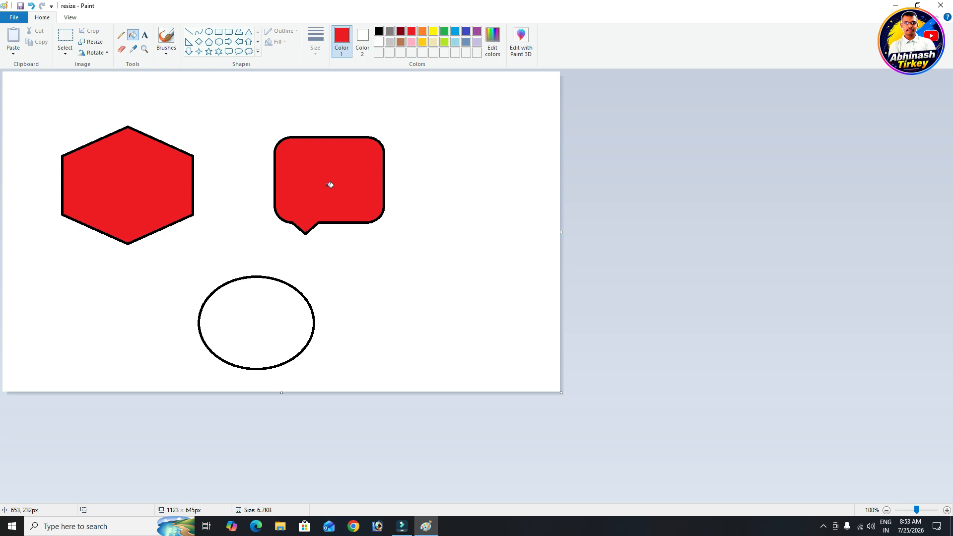
key("ctrl+z")
key("ctrl+z")
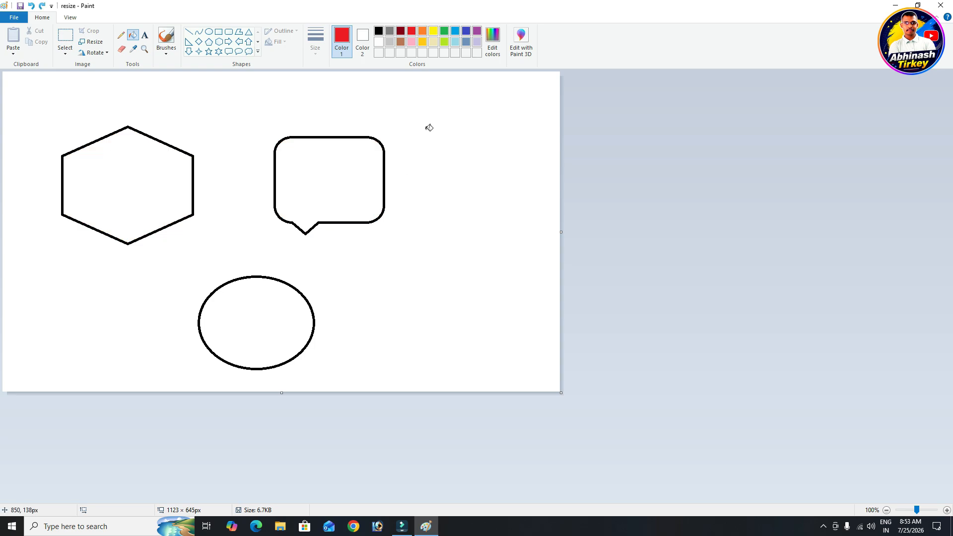
Mix a pale light-cyan custom colour and fill the hexagon with it
left_click(502, 60)
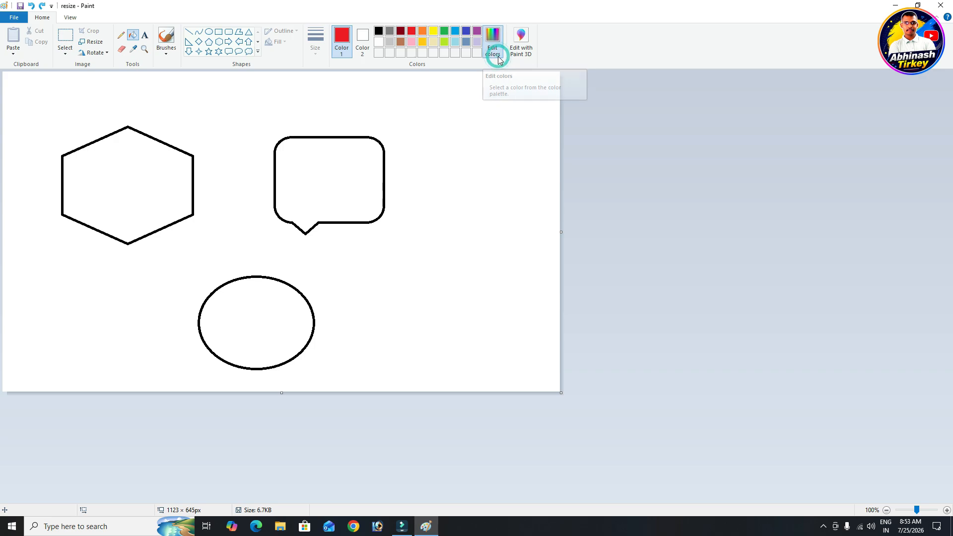
left_click_drag(487, 184, 633, 144)
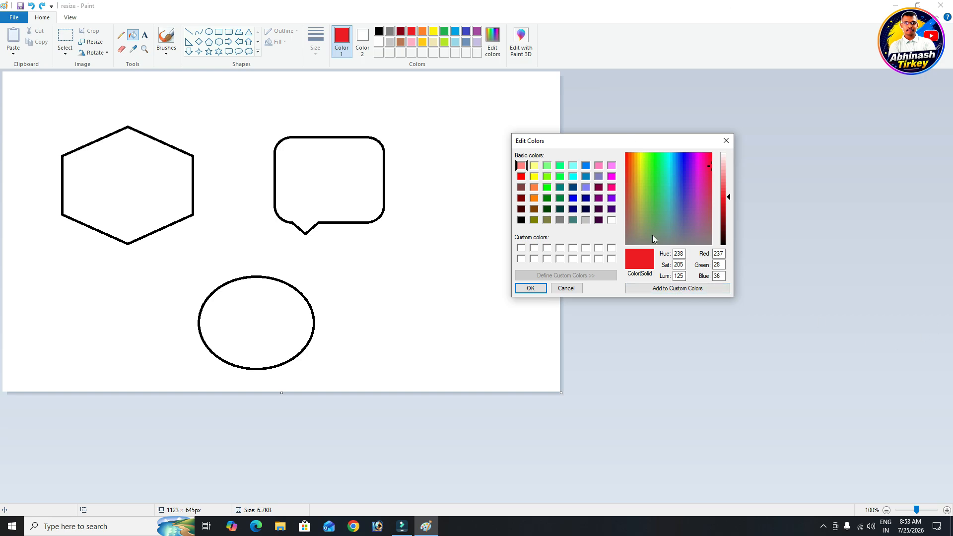
left_click_drag(673, 195, 671, 166)
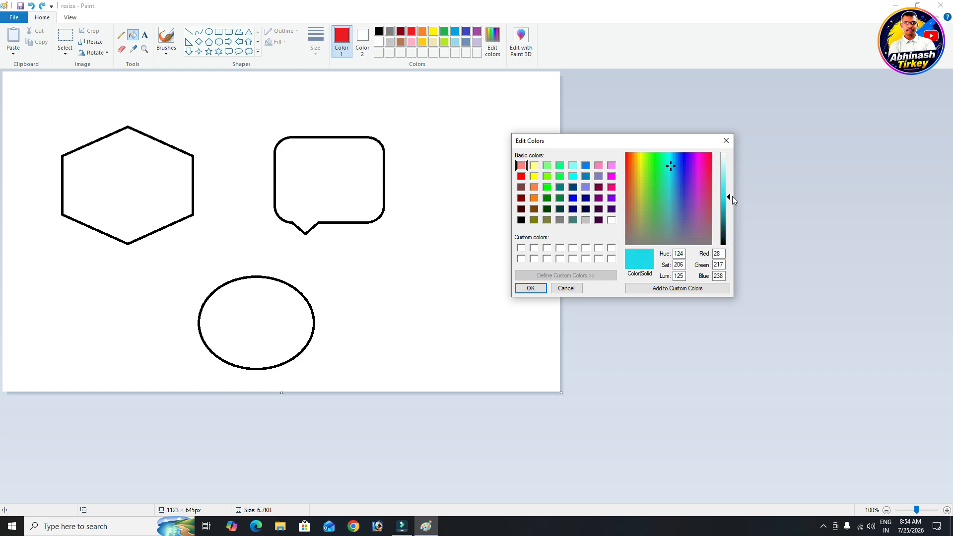
left_click_drag(728, 196, 729, 163)
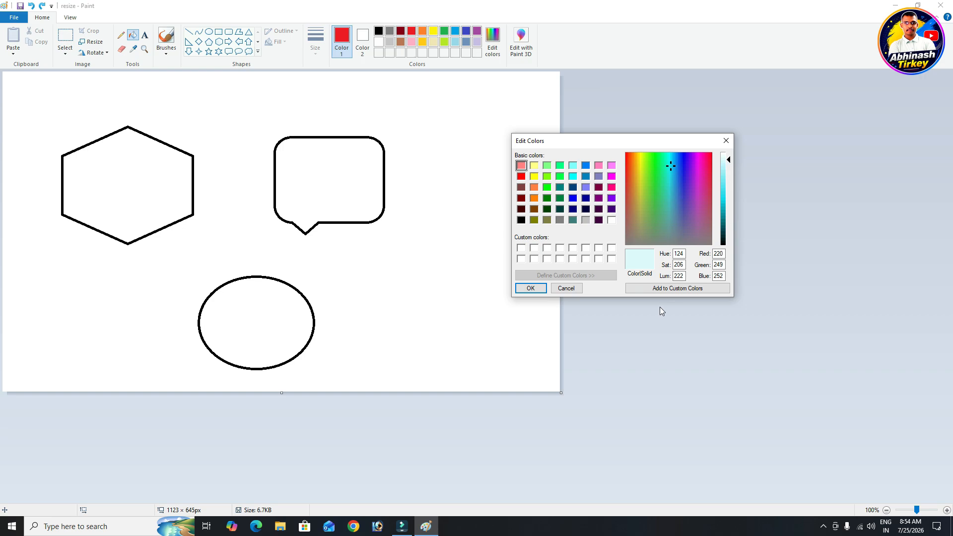
left_click(532, 288)
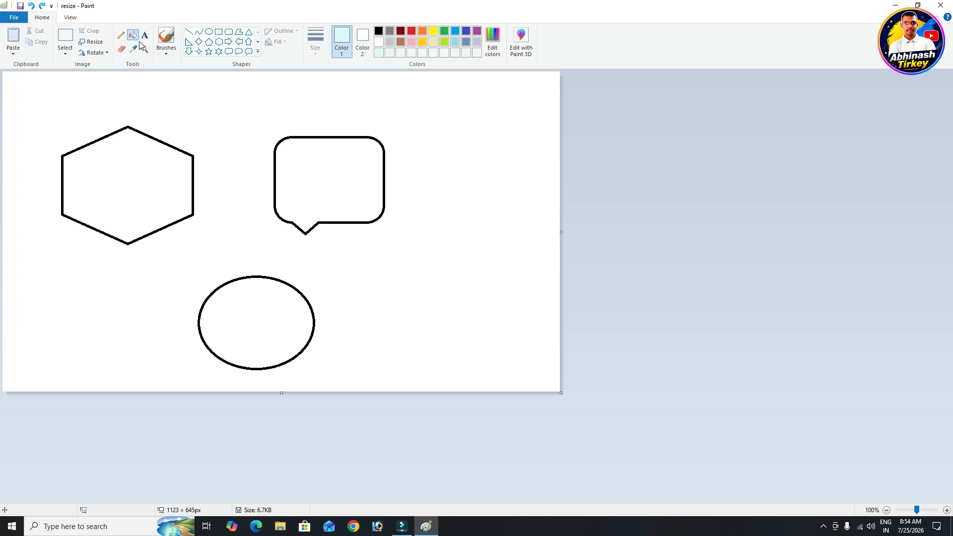
left_click(135, 182)
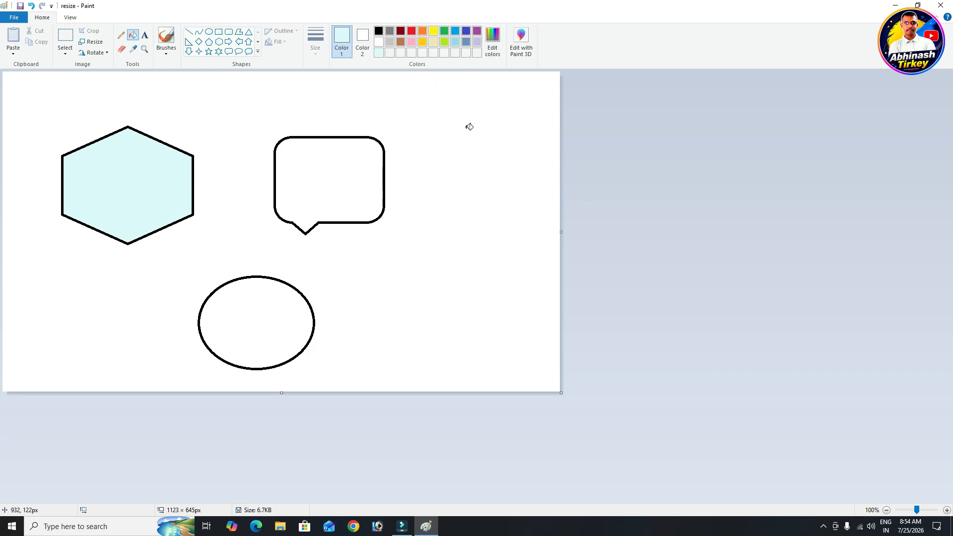
Reopen Edit colors, move it aside, and close it without applying changes
left_click(492, 40)
left_click_drag(524, 251, 526, 213)
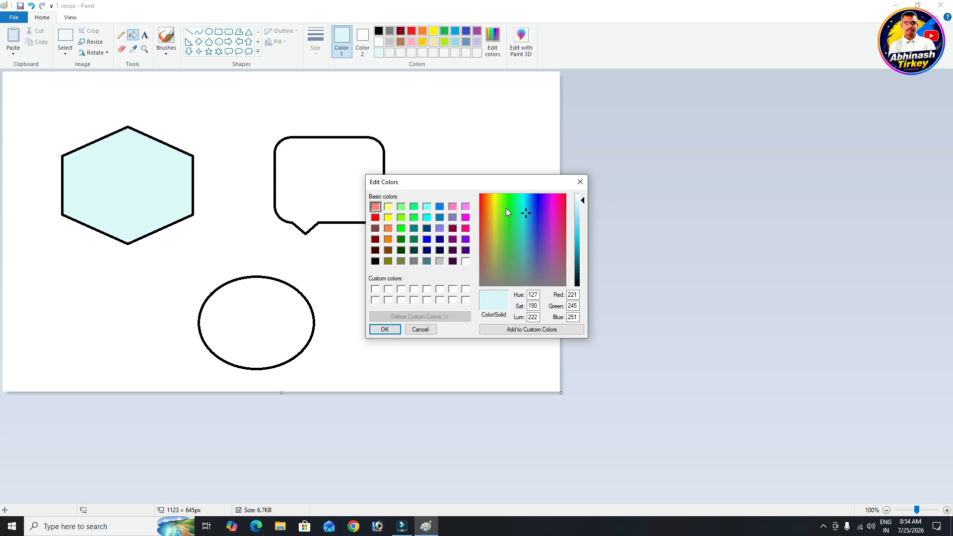
left_click_drag(532, 182, 645, 163)
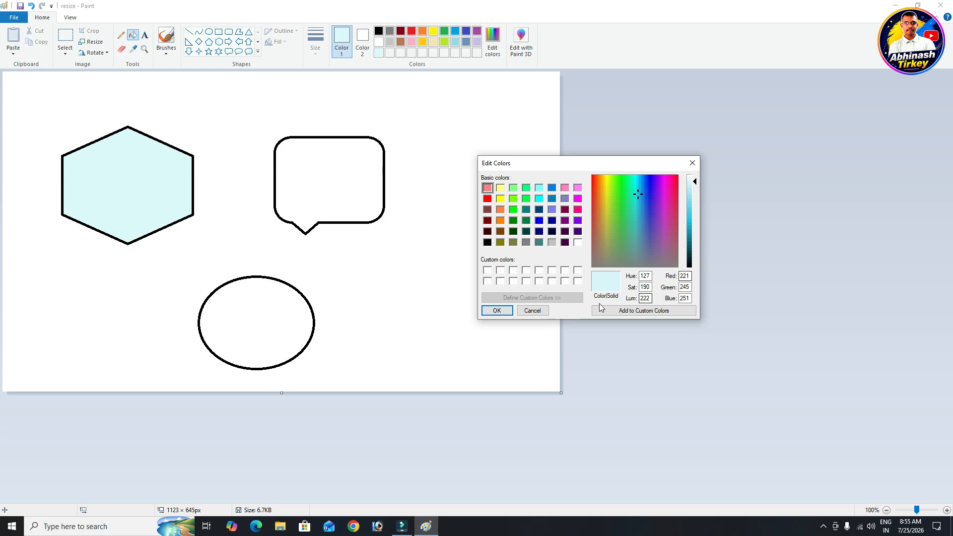
left_click(693, 164)
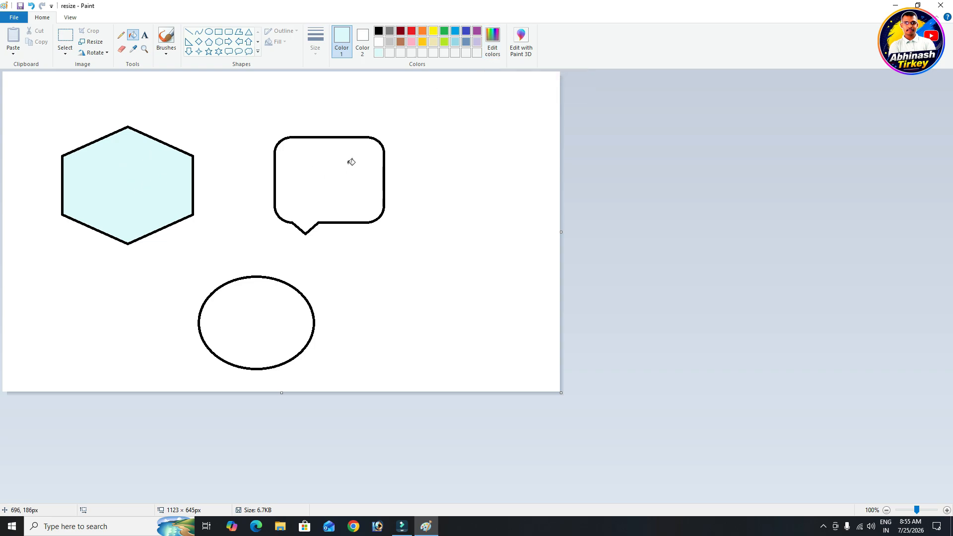
Sample the hexagon's light cyan and fill the speech bubble with it
left_click(134, 49)
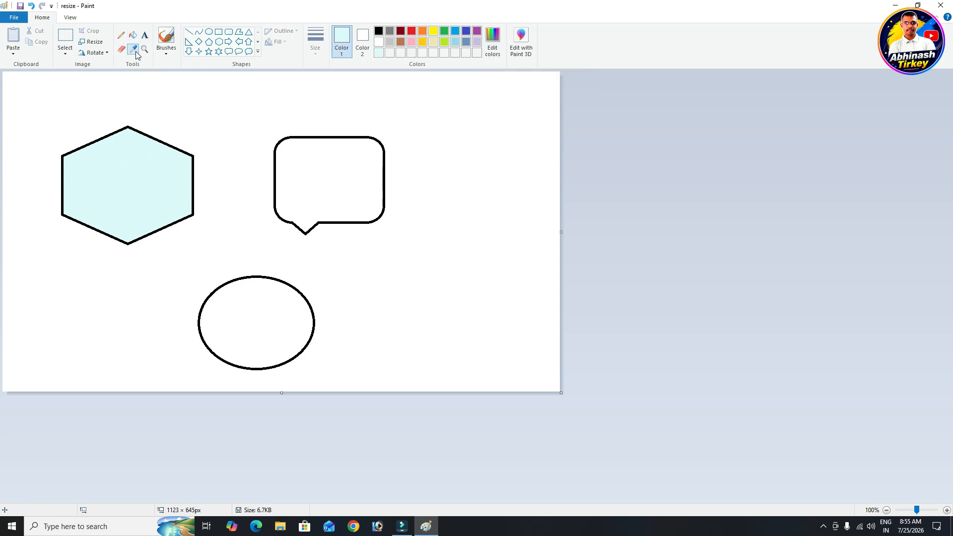
left_click(129, 188)
left_click(341, 181)
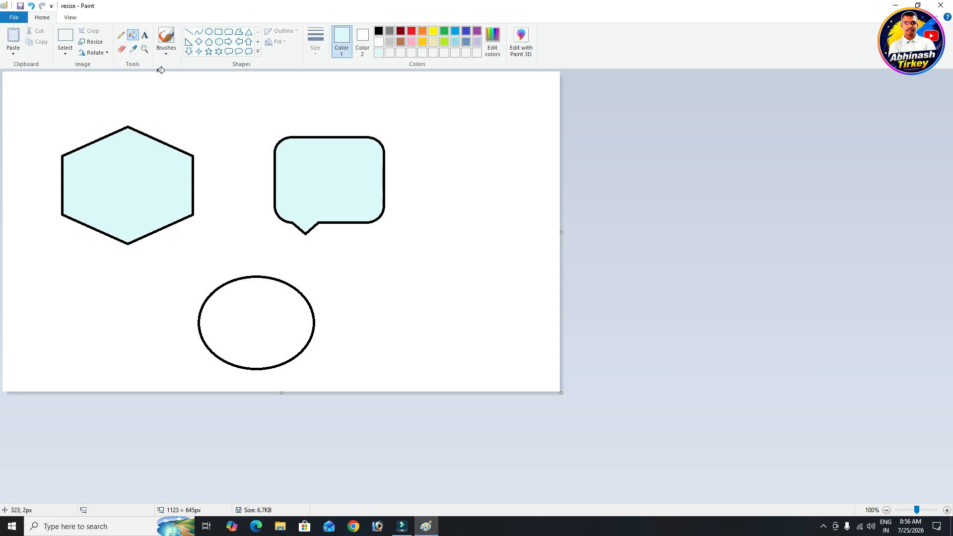
left_click(145, 50)
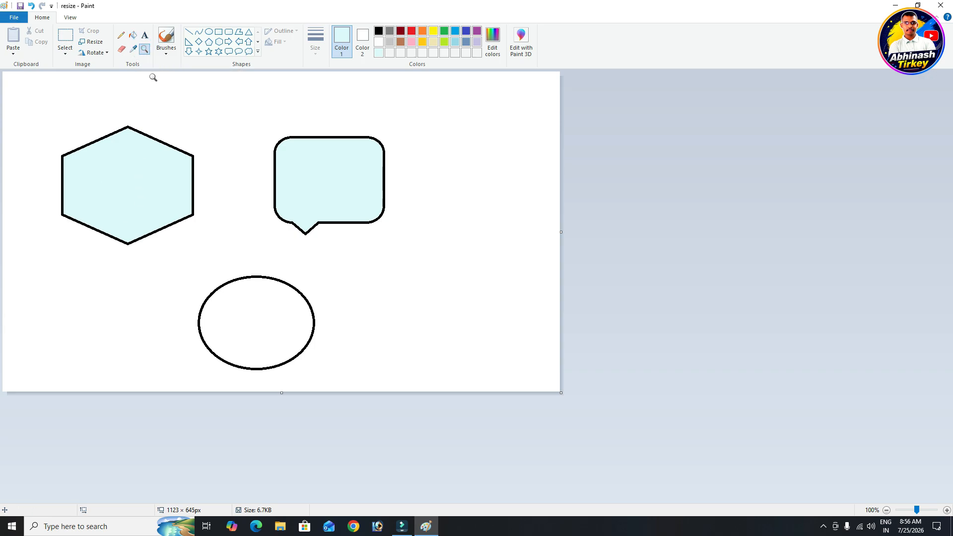
left_click(138, 179)
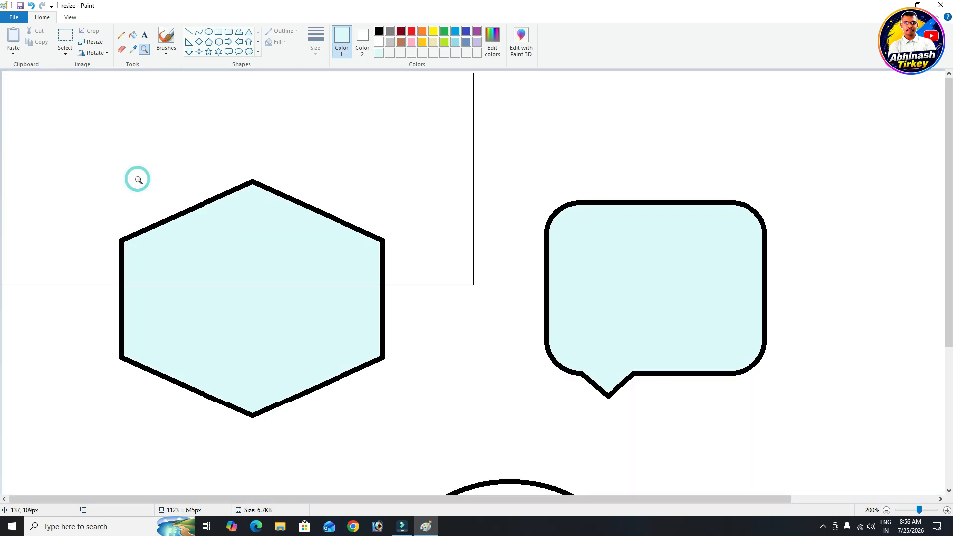
left_click(209, 320)
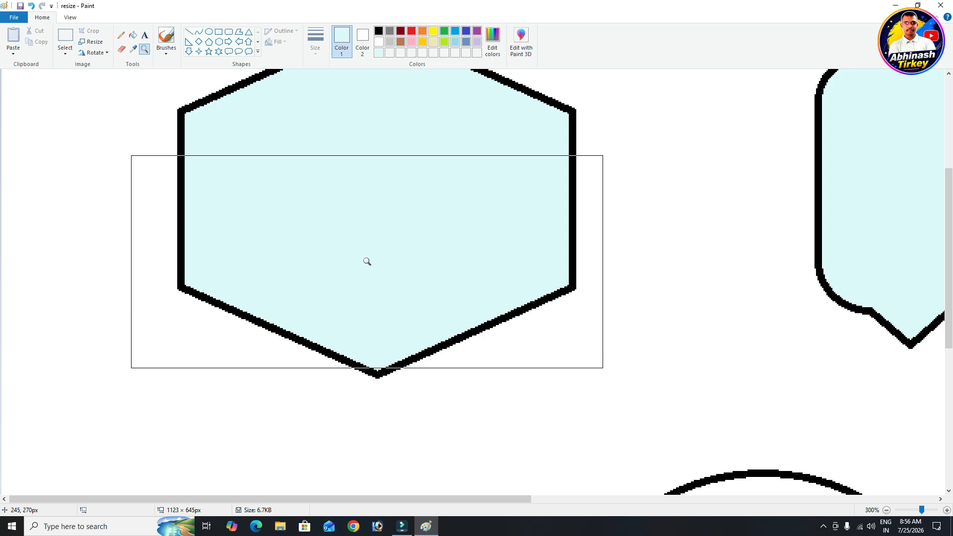
right_click(367, 261)
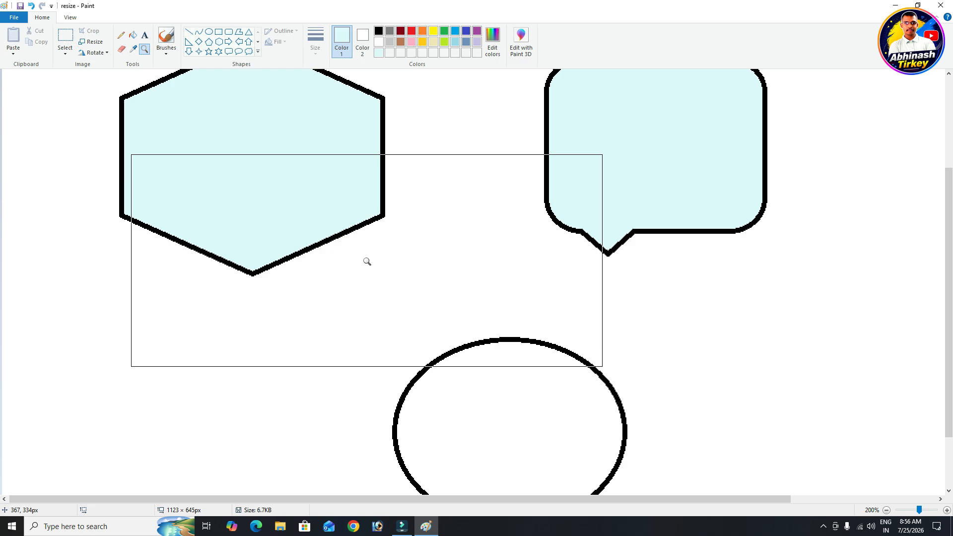
right_click(301, 177)
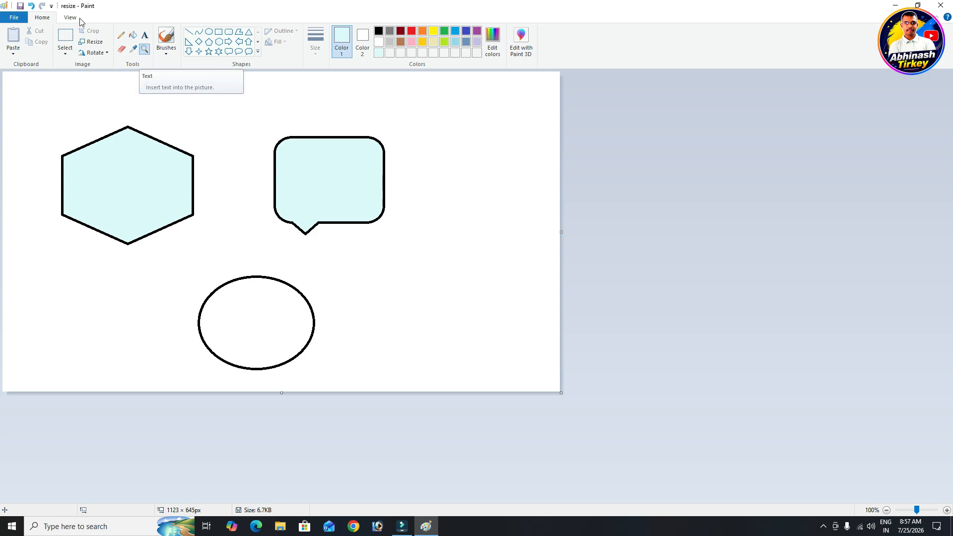
Rectangle-select the hexagon, speech bubble and oval, then delete them
left_click(66, 50)
left_click(82, 76)
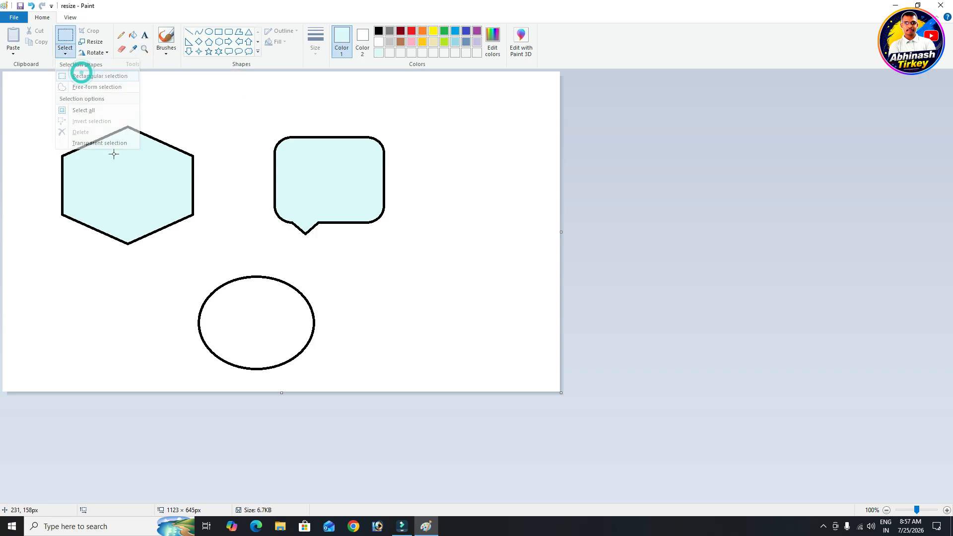
left_click_drag(45, 116, 434, 379)
key("Delete")
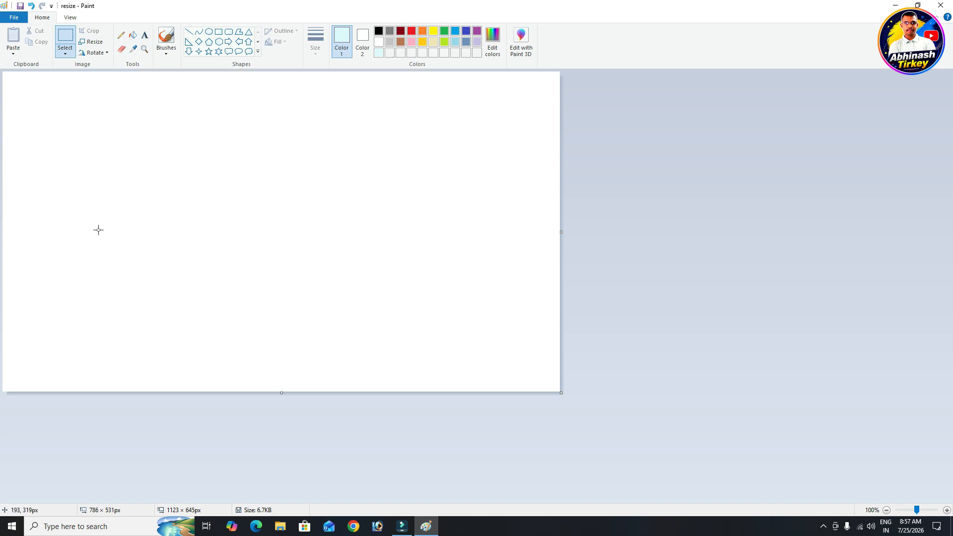
Add a text box with 'dsfafdsafdasdfd' and change the selected text to black
left_click(145, 37)
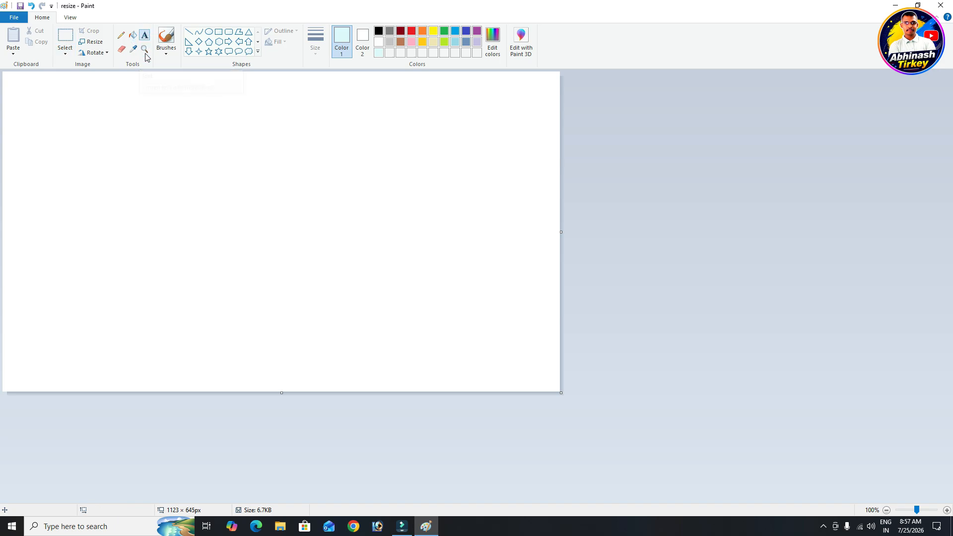
left_click(122, 223)
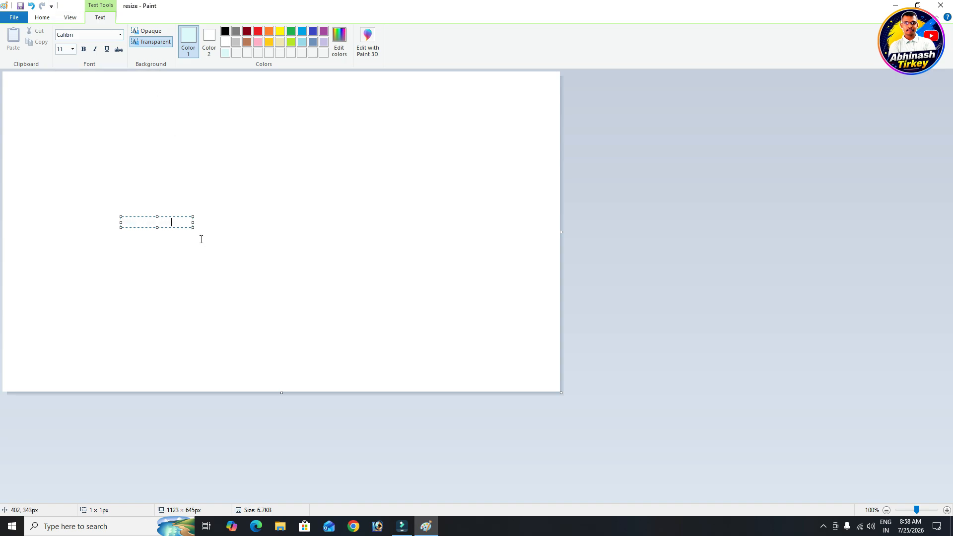
left_click(173, 224)
left_click_drag(174, 224, 121, 223)
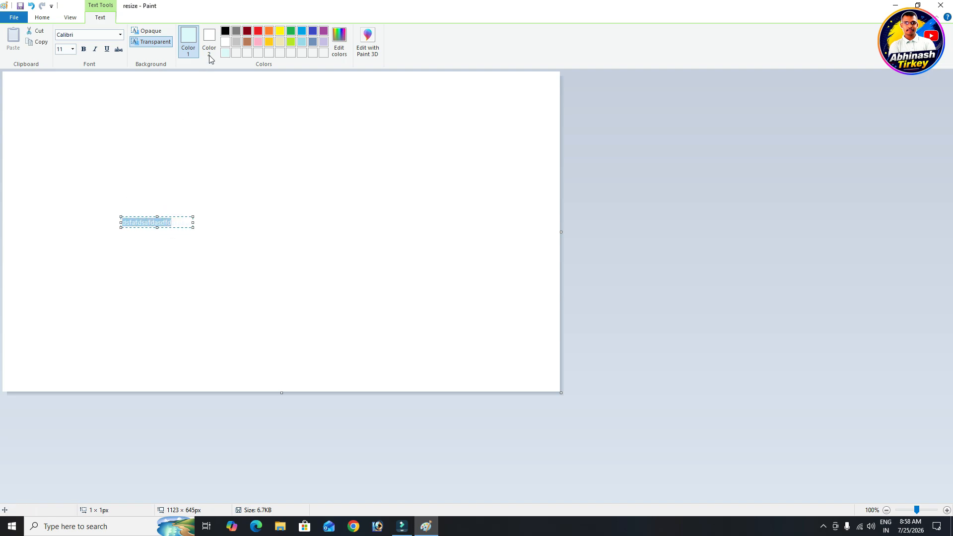
left_click(226, 30)
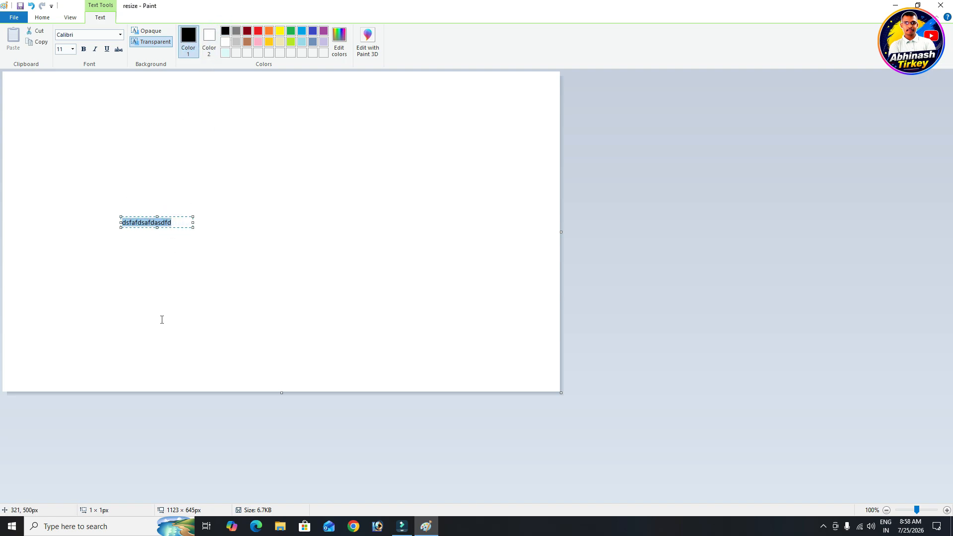
left_click(175, 224)
left_click_drag(175, 224, 121, 223)
Try Engravers MT and Elephant, then set the text font to Copperplate Gothic Light
left_click(121, 35)
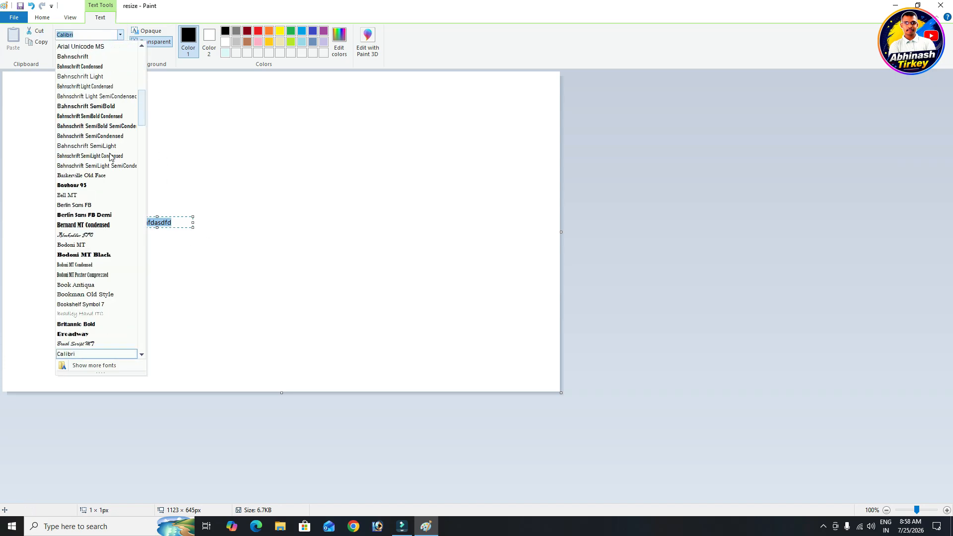
scroll(101, 233, "down", 10)
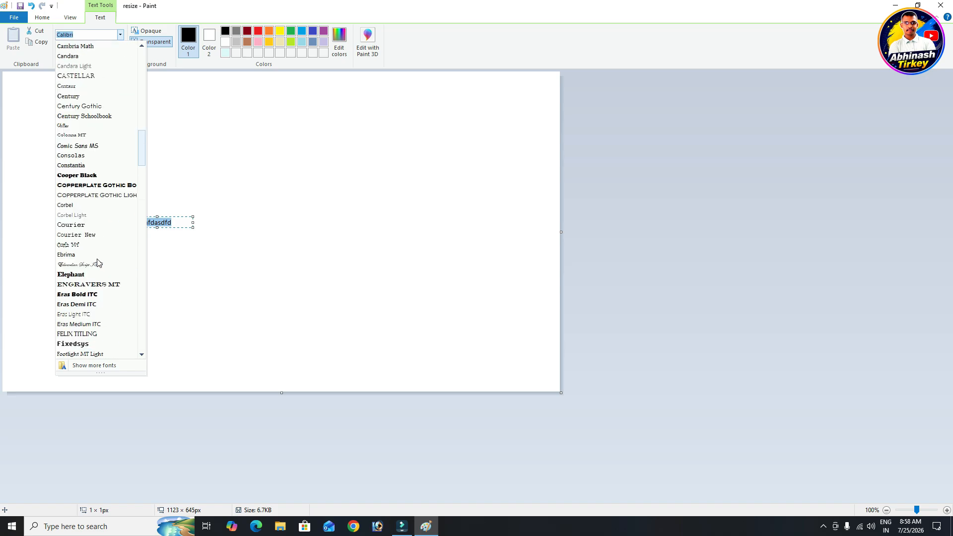
left_click(88, 284)
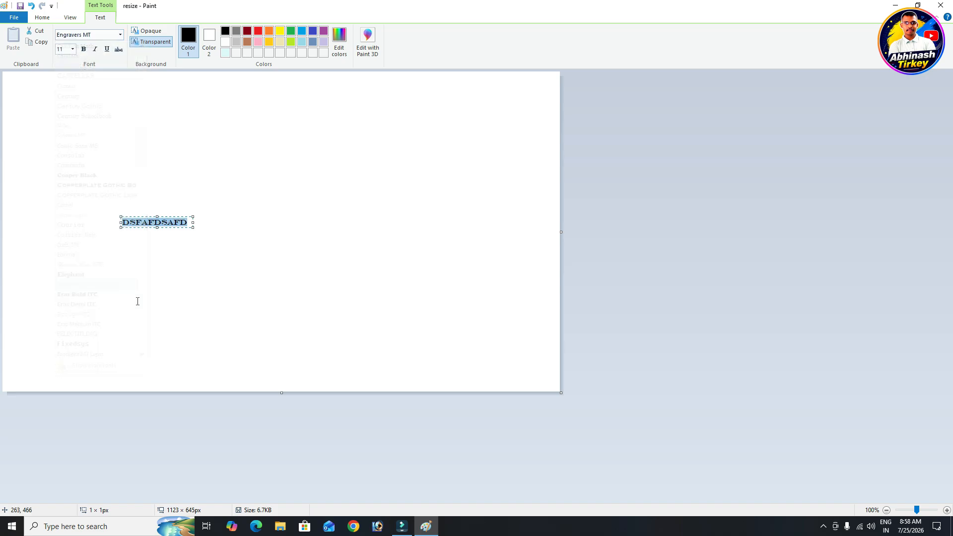
left_click(120, 35)
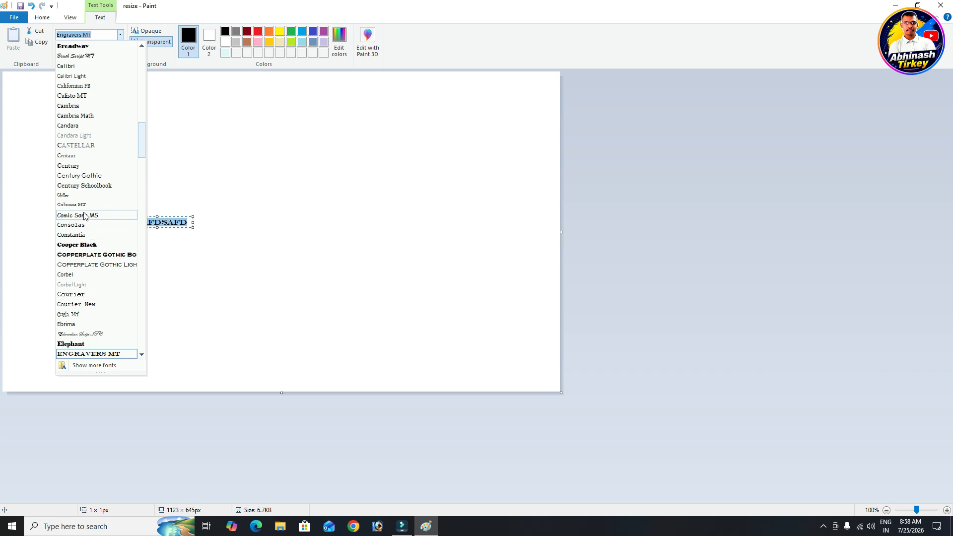
scroll(85, 218, "down", 4)
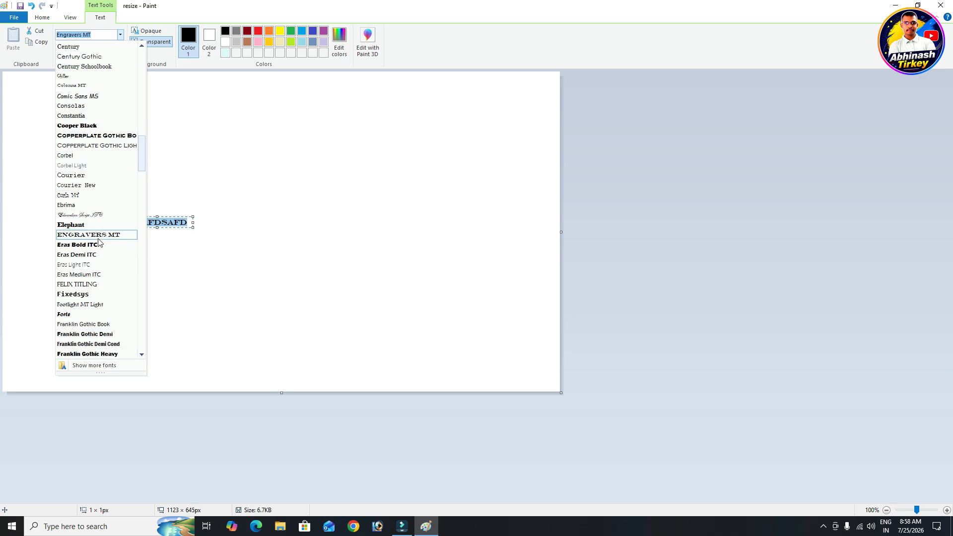
left_click(89, 226)
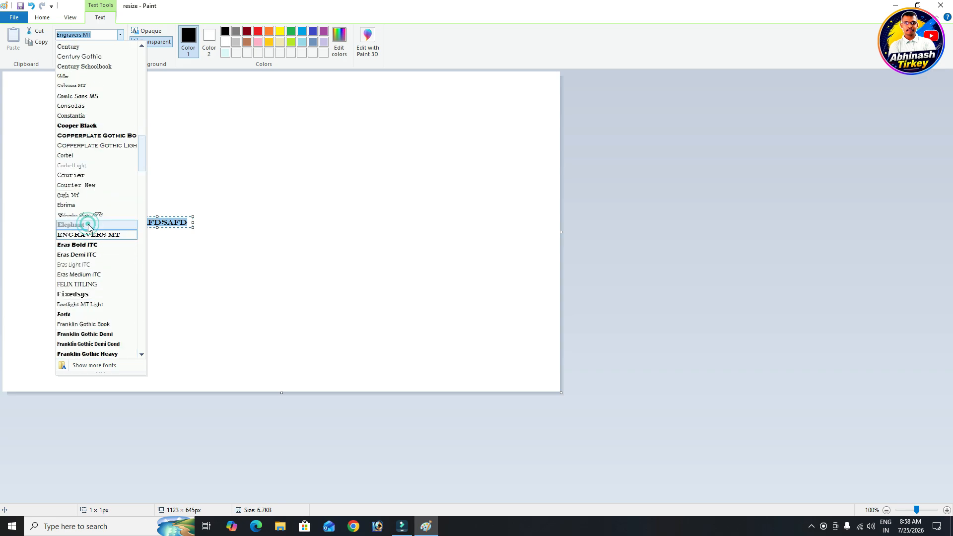
left_click(120, 34)
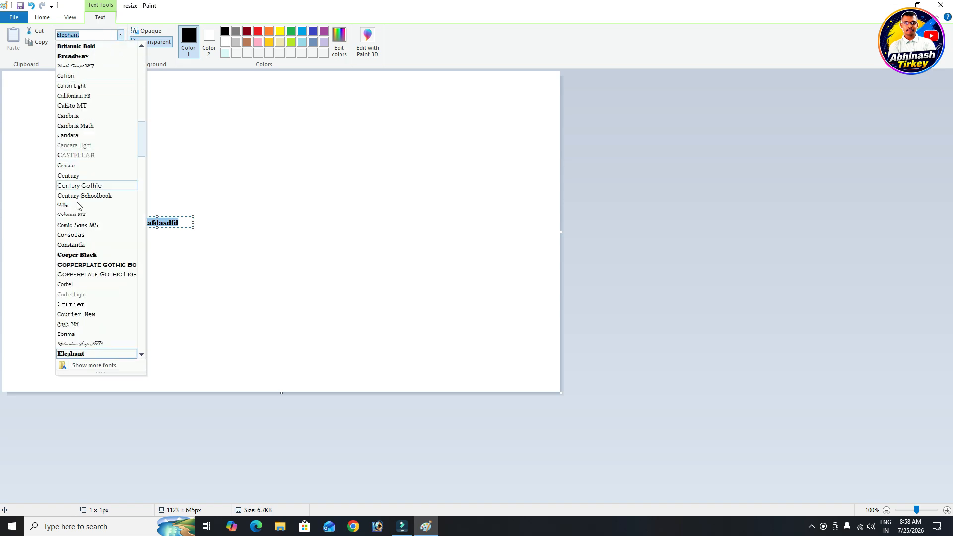
left_click(75, 274)
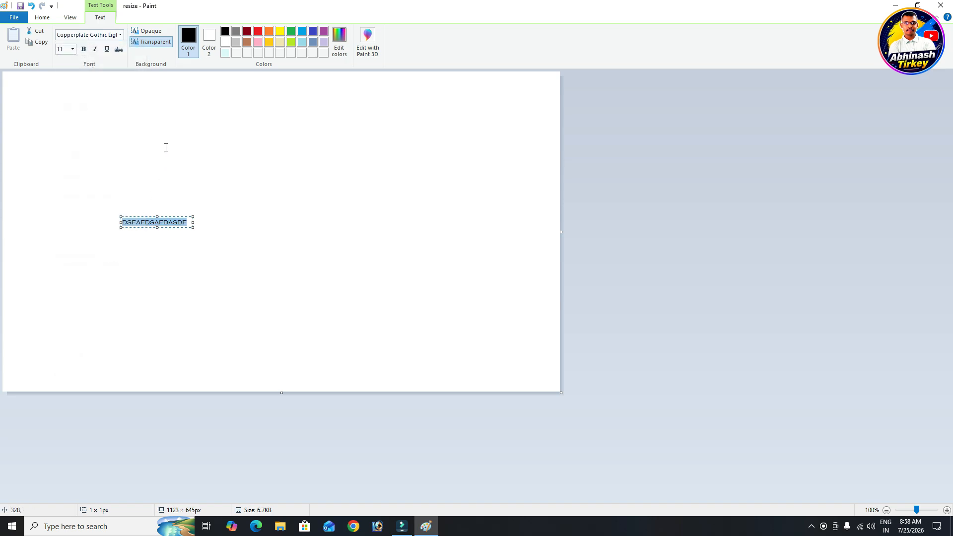
Enlarge the text to size 16, then to 18
left_click(73, 49)
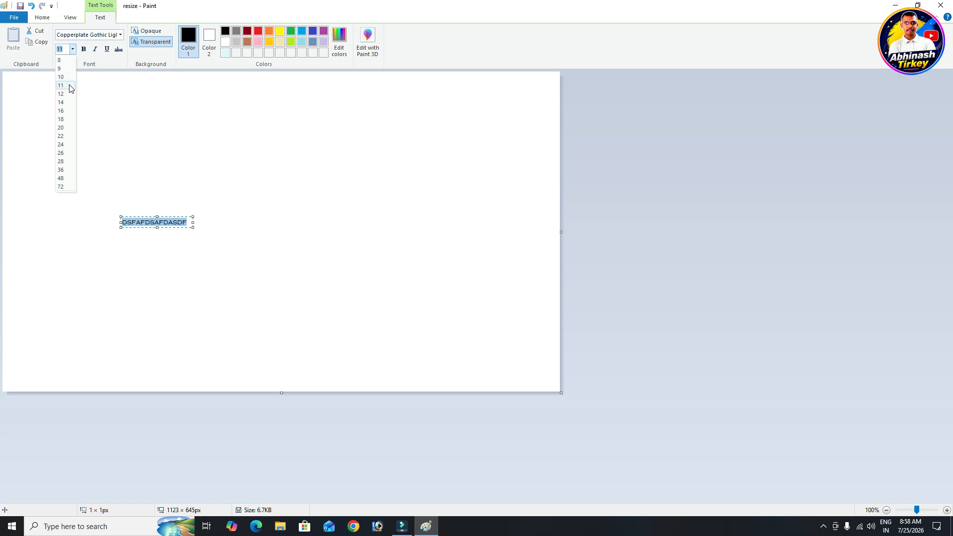
left_click(65, 112)
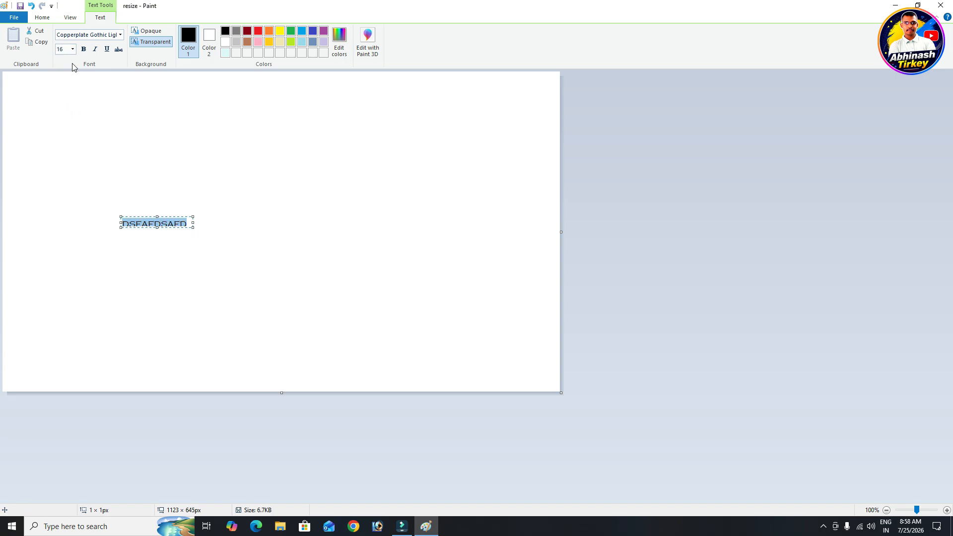
left_click(73, 49)
left_click(64, 122)
Heighten the text box to show the full line, then make the text bold, italic and underlined
left_click_drag(157, 231, 249, 238)
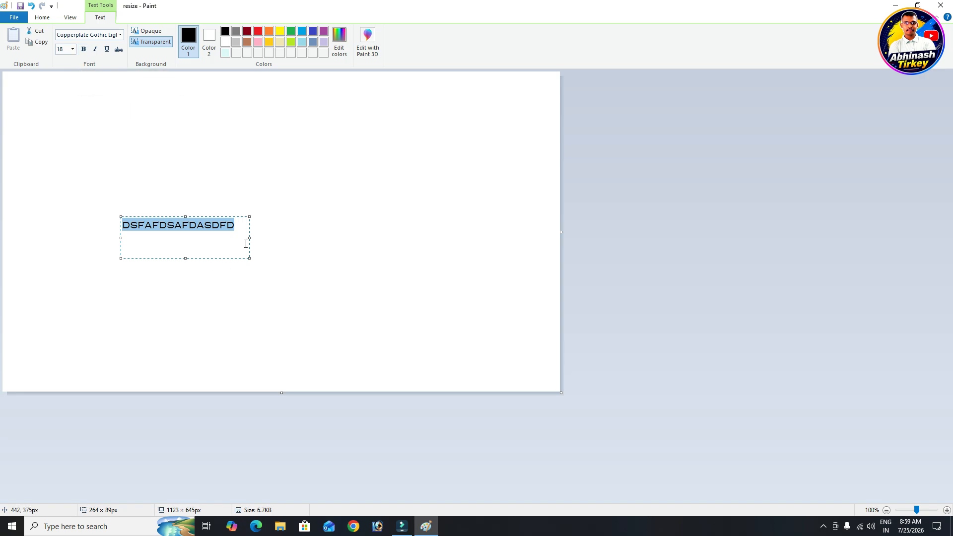
left_click_drag(239, 227, 122, 235)
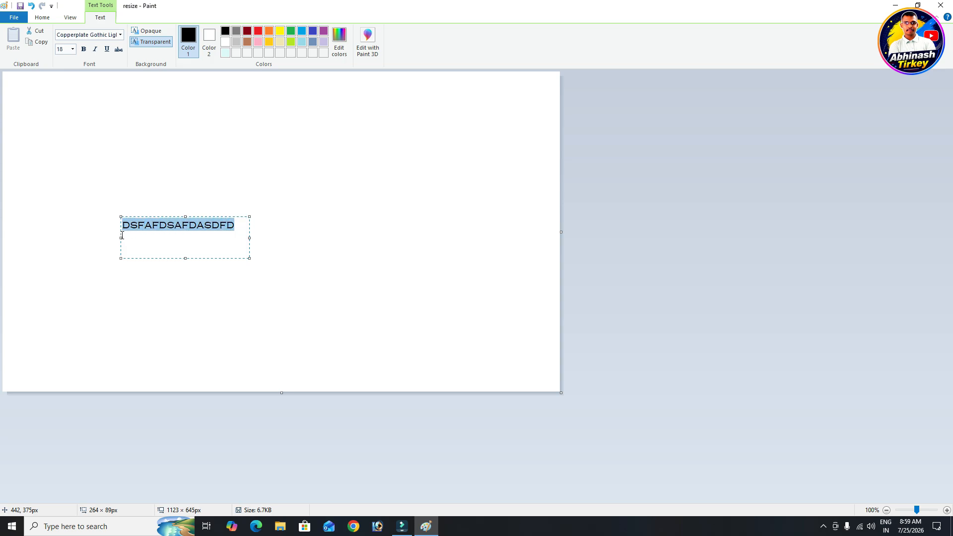
left_click(83, 49)
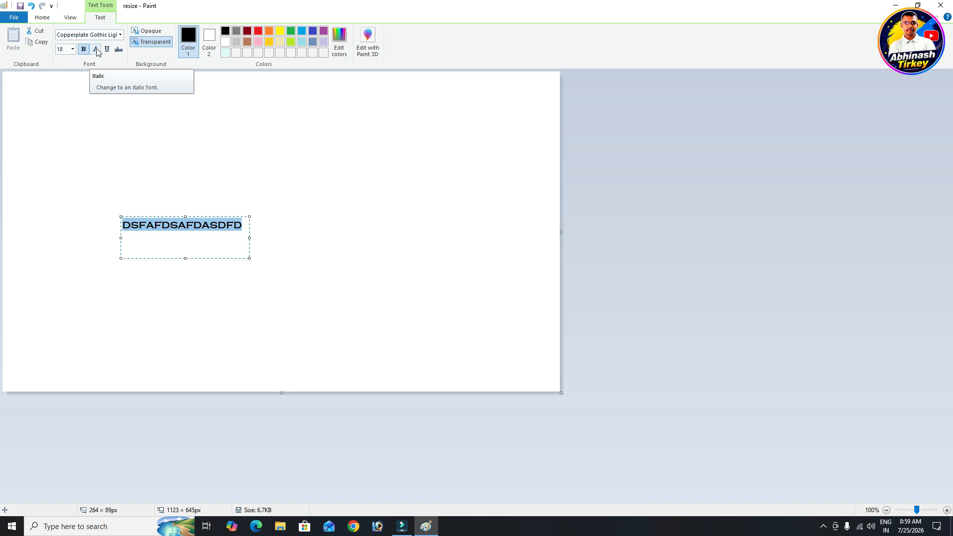
left_click(96, 50)
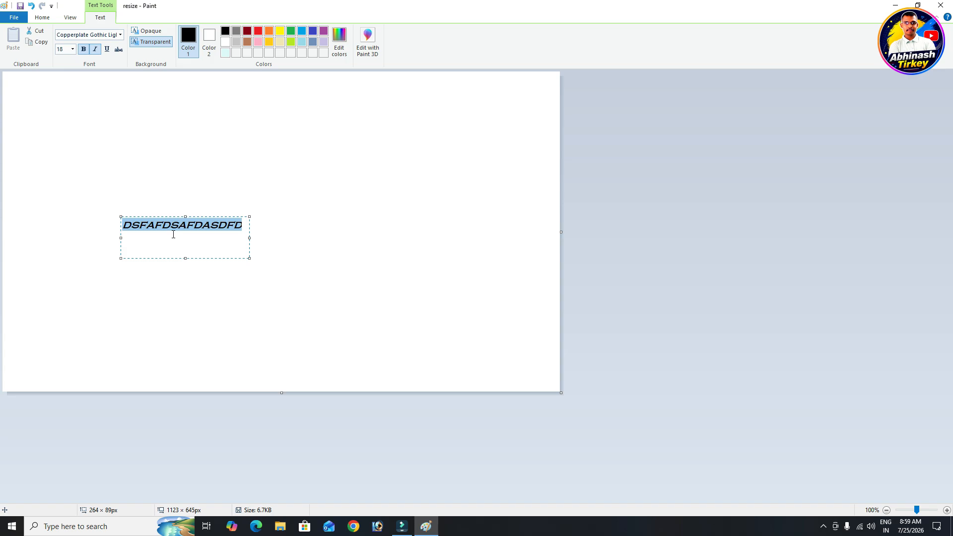
left_click(107, 49)
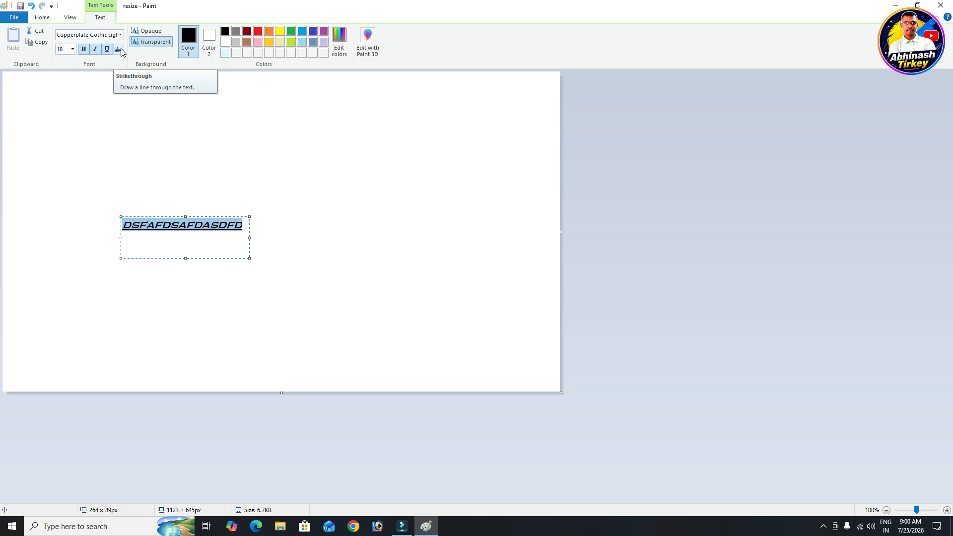
Swap the underline for strikethrough on the bold italic sample text and commit it to the canvas
left_click(106, 49)
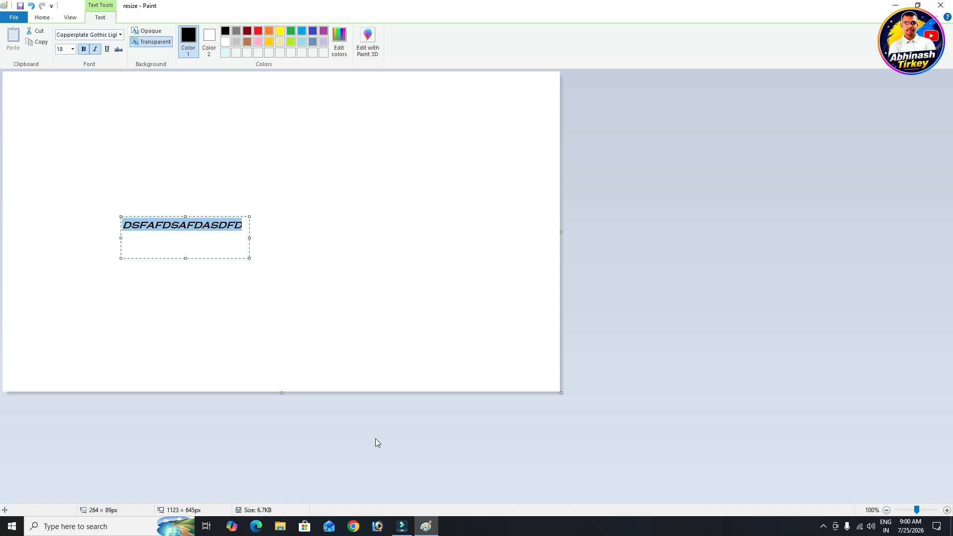
left_click_drag(247, 225, 121, 236)
left_click(118, 50)
left_click(73, 18)
left_click(239, 169)
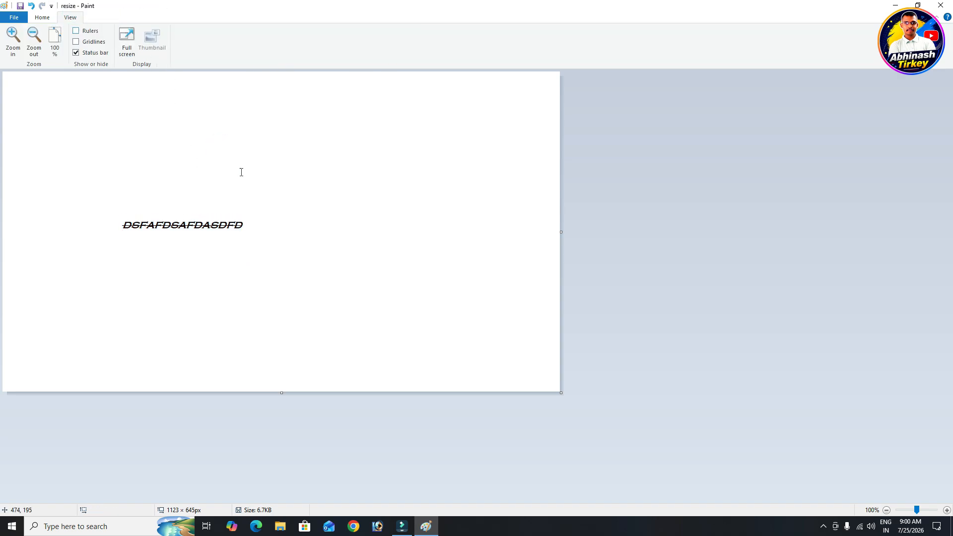
Back on Home, open the Brushes list and close it without choosing a style
left_click(43, 18)
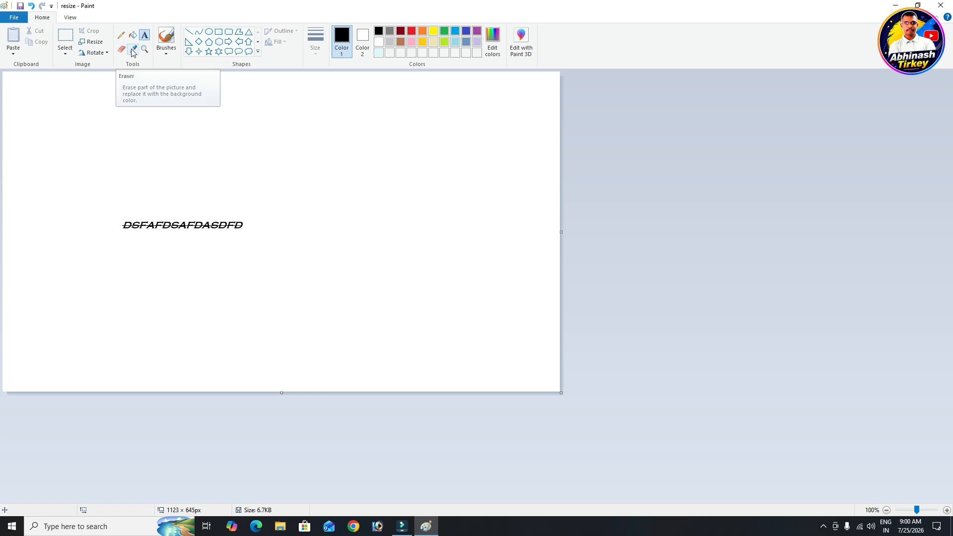
left_click(166, 54)
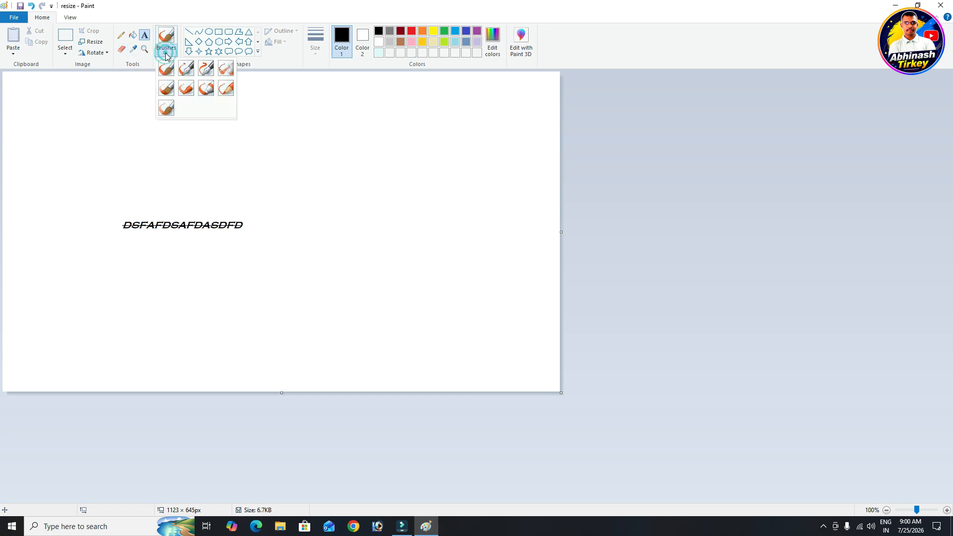
left_click(298, 94)
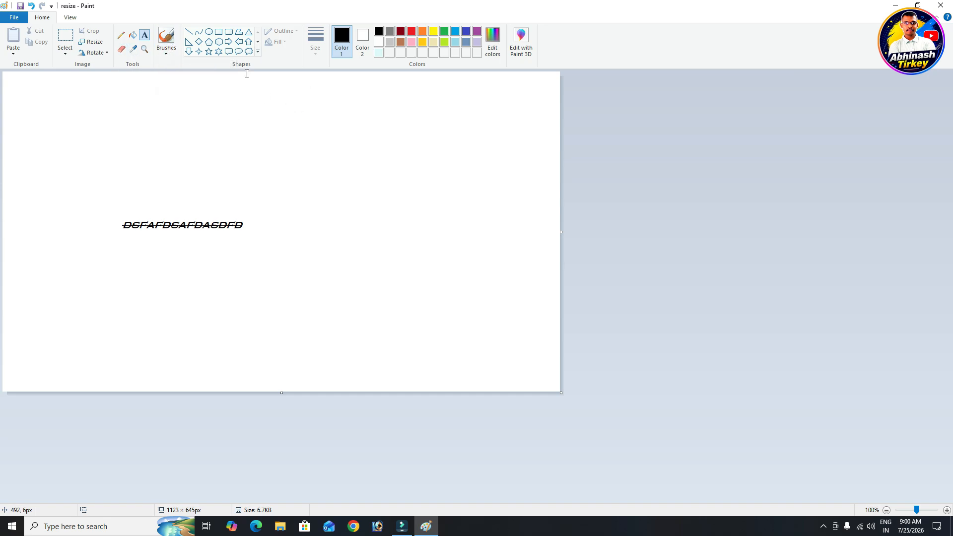